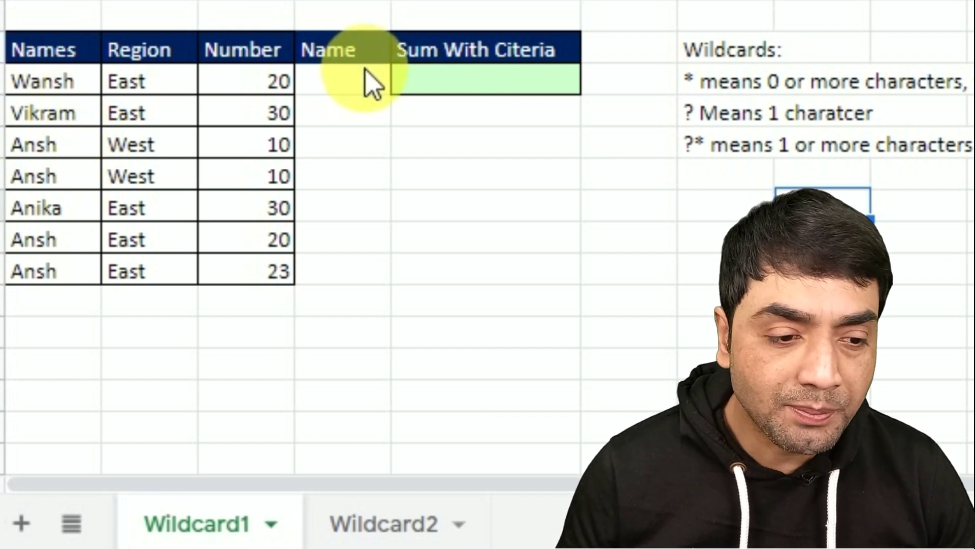
Step: Enter a sample first name in the criterion cell under Name and clear the cell again
left_click(358, 86)
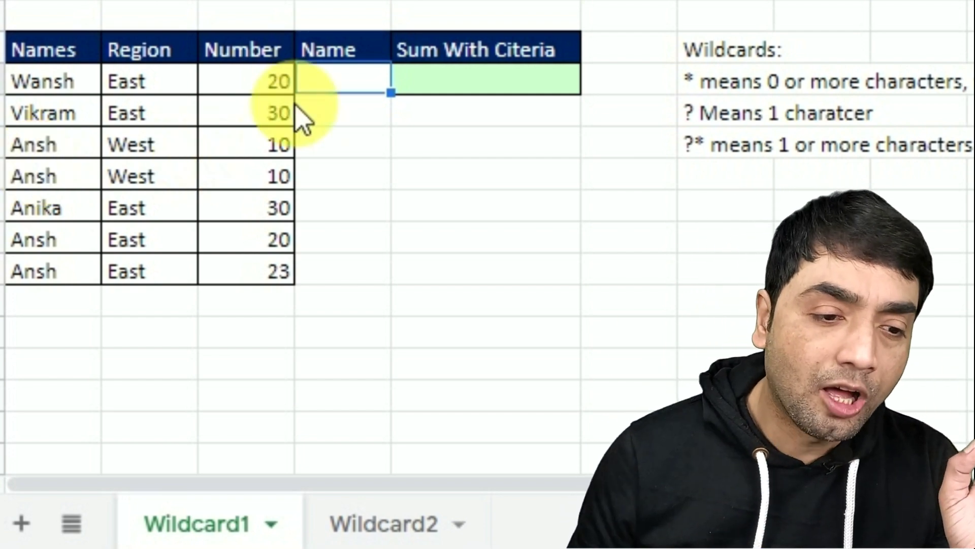
type("Ansg")
key("BackSpace")
type("h")
key("Return")
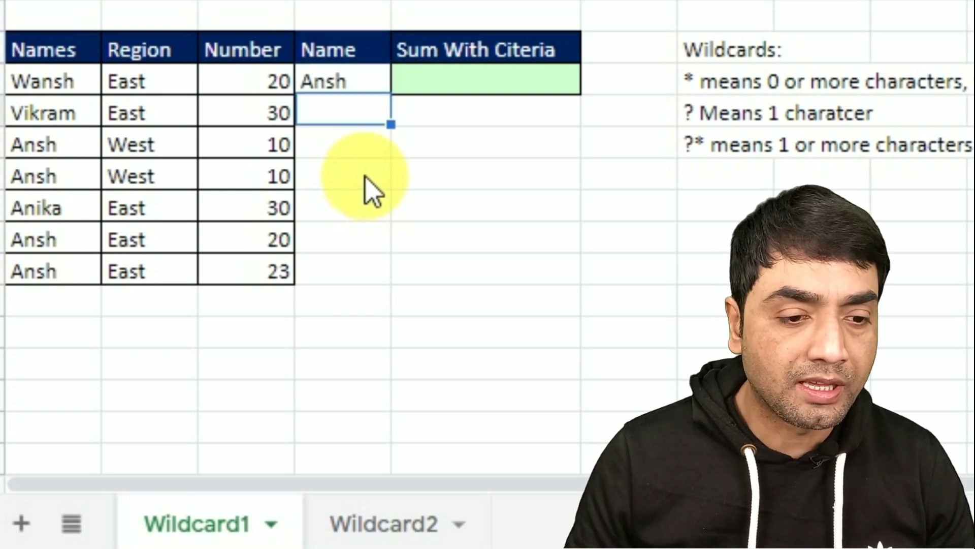
left_click(360, 97)
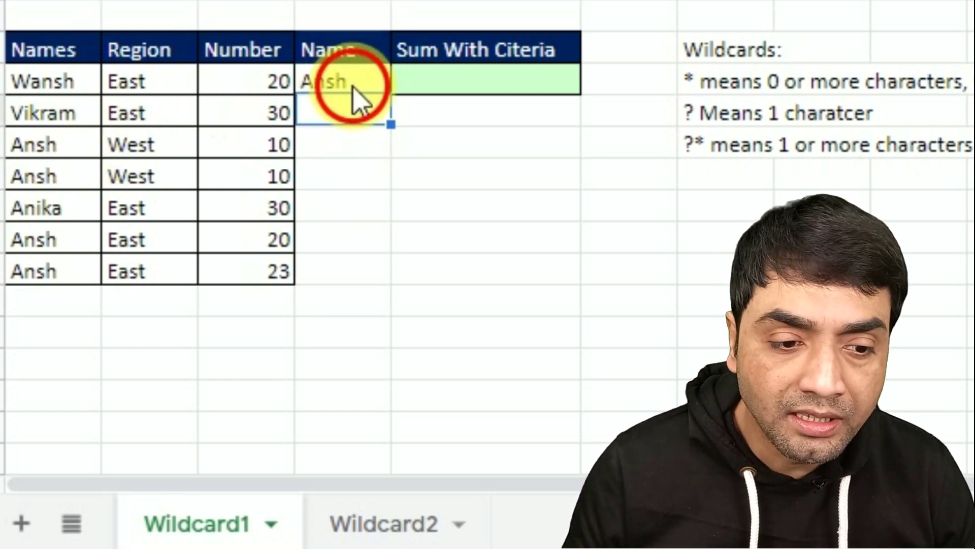
key("Delete")
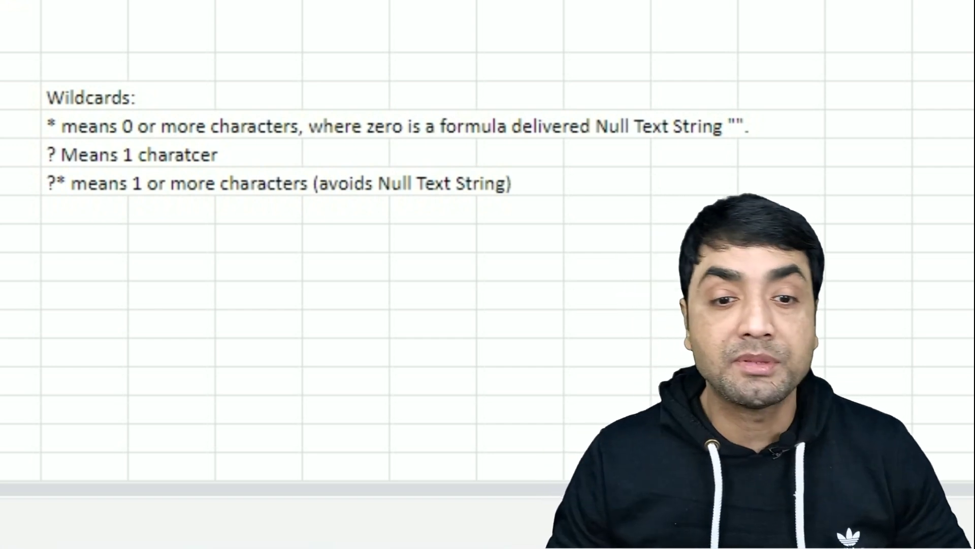
Step: Enter the null text string formula ="" in an empty cell below the wildcard notes and select that cell
left_click(459, 336)
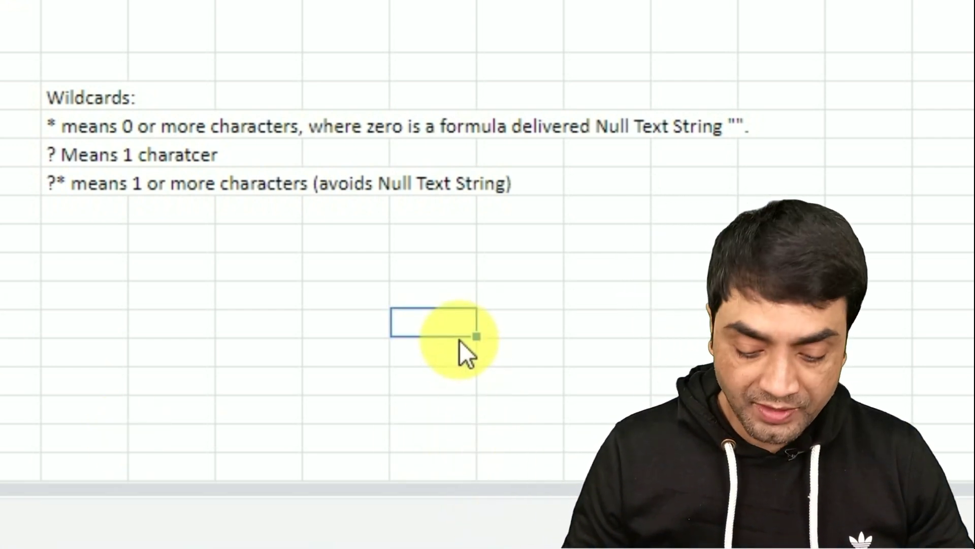
type("\"\"")
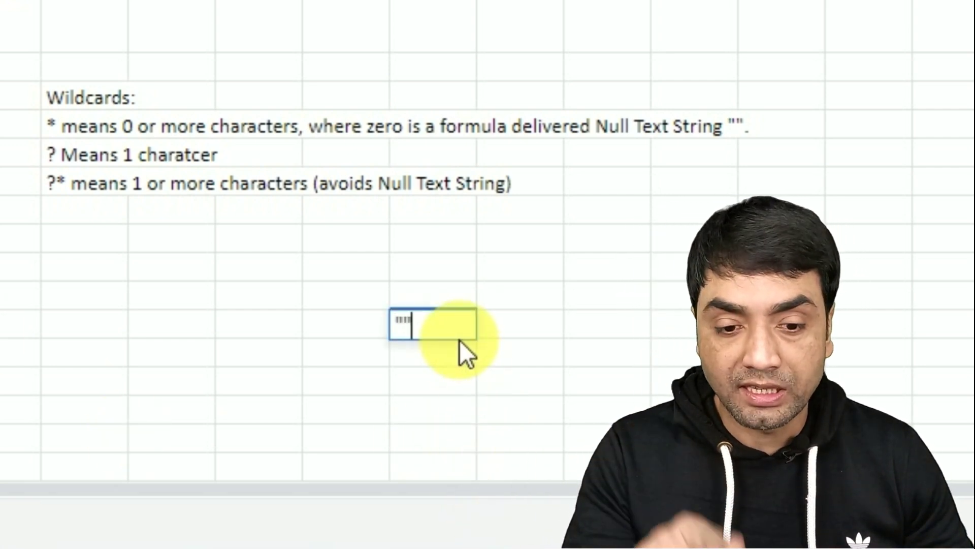
key("Escape")
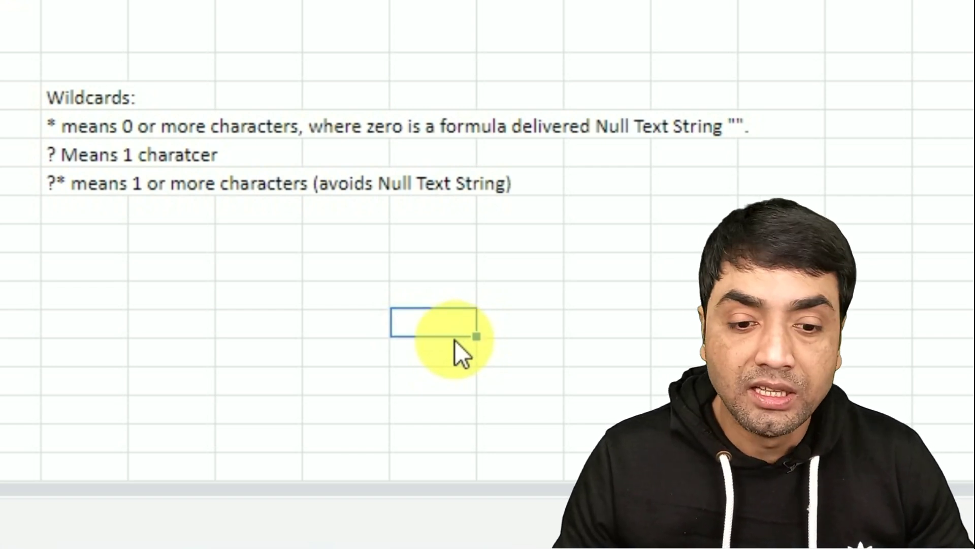
type("=\"\"")
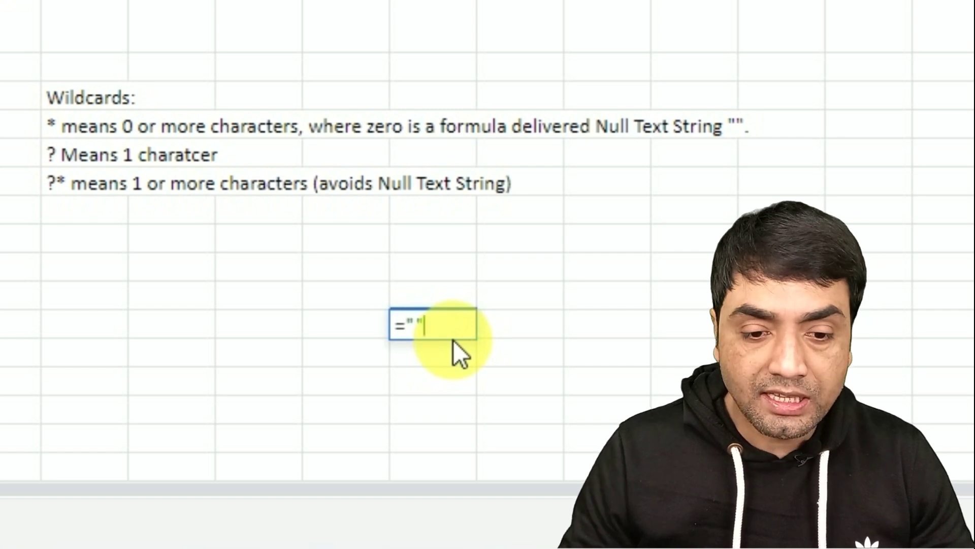
key("Return")
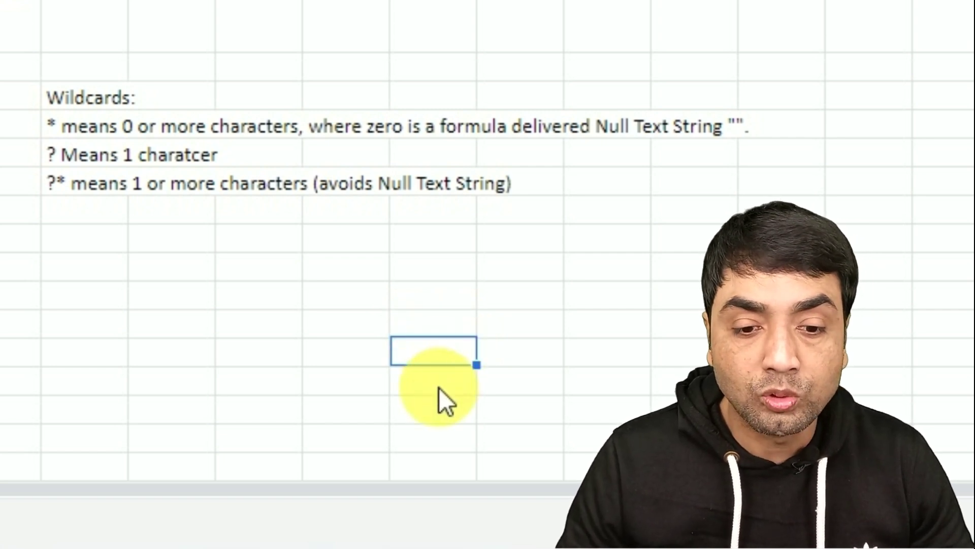
left_click(440, 326)
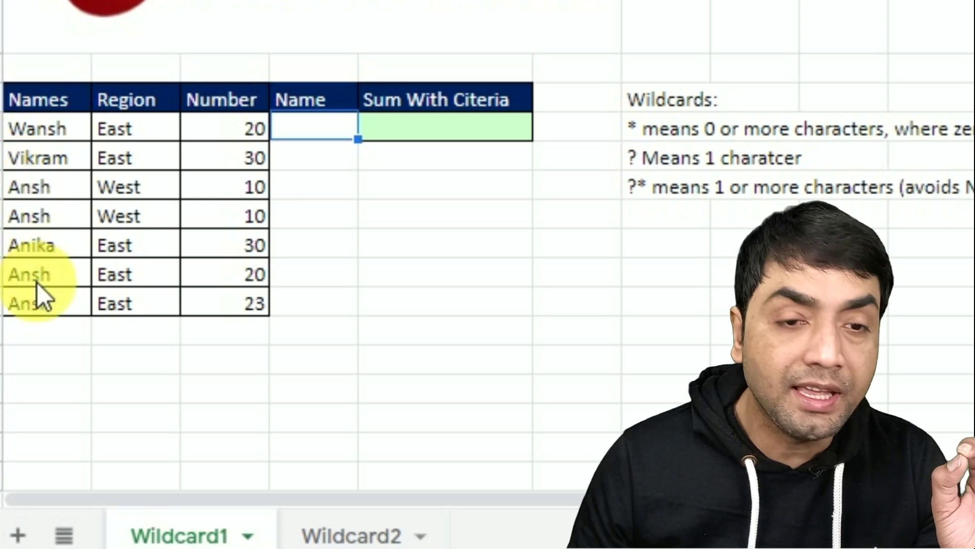
Step: Replace the last entry in the Names column with a different first name starting with A
left_click(38, 301)
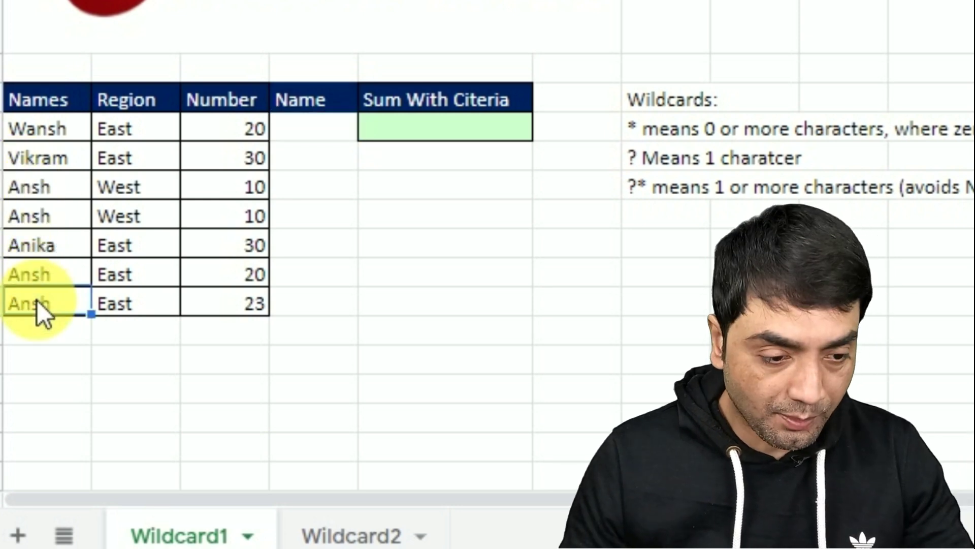
type("Anurodh")
key("Return")
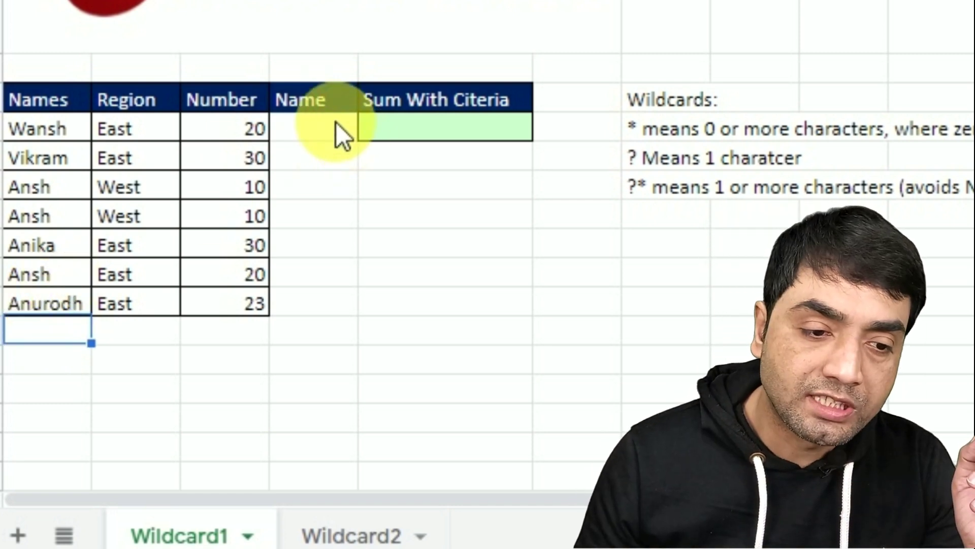
Step: Enter the wildcard criterion A* in the cell under Name to match names starting with A
left_click(336, 125)
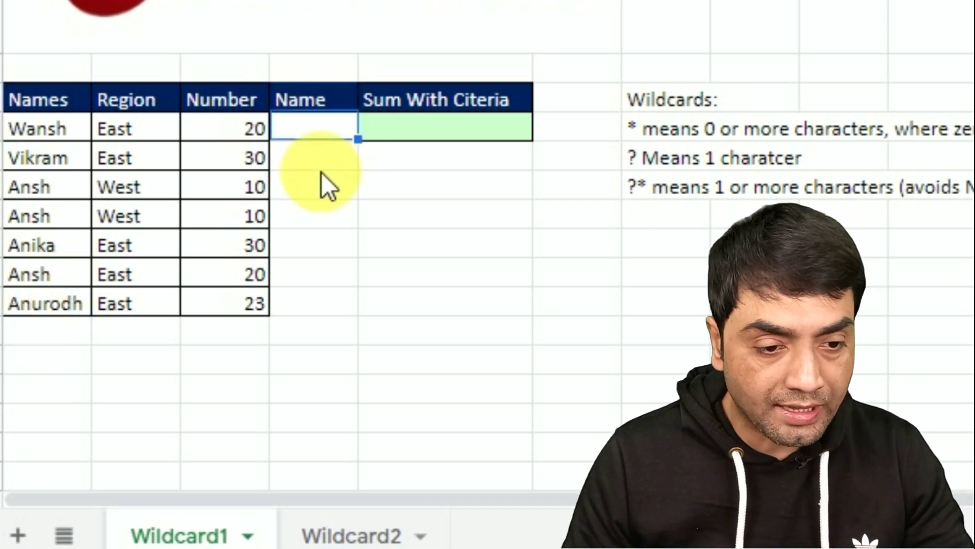
type("A")
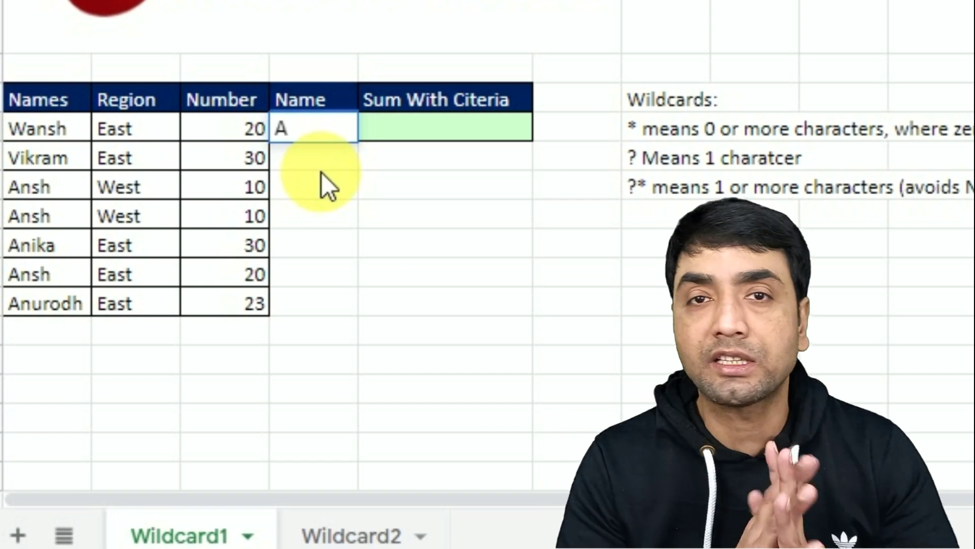
type("*")
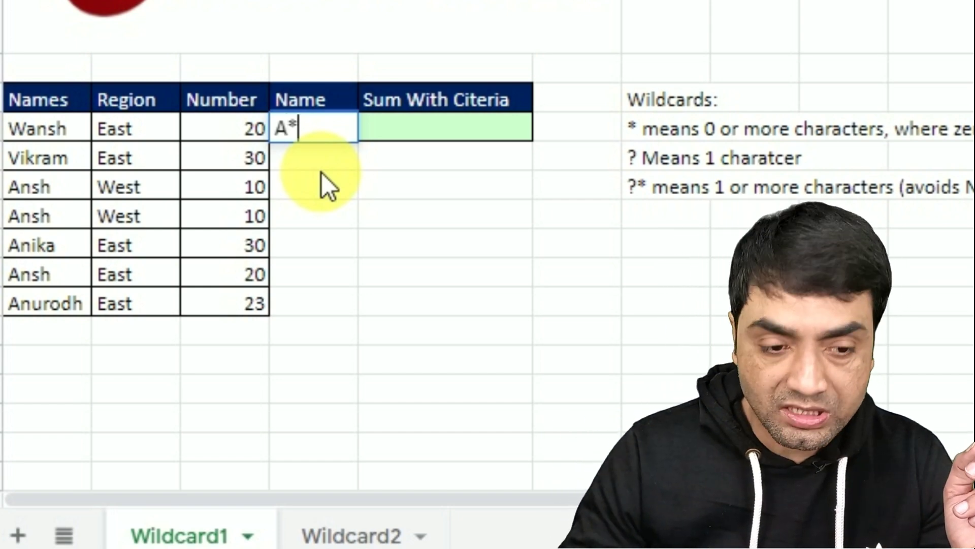
key("Return")
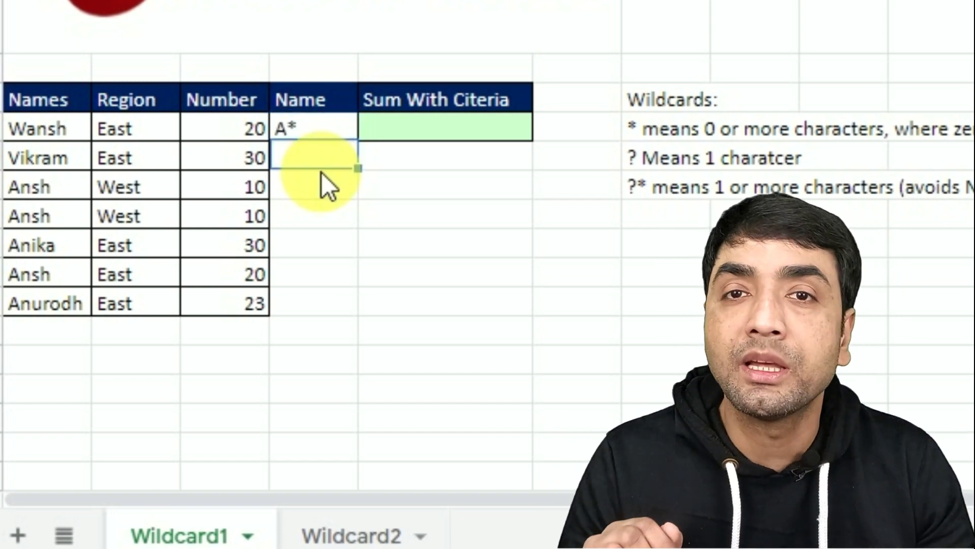
Step: Start a SUMIF formula in the cell under Sum With Citeria with the Names entries as absolute range $A$4:$A$10
left_click(448, 131)
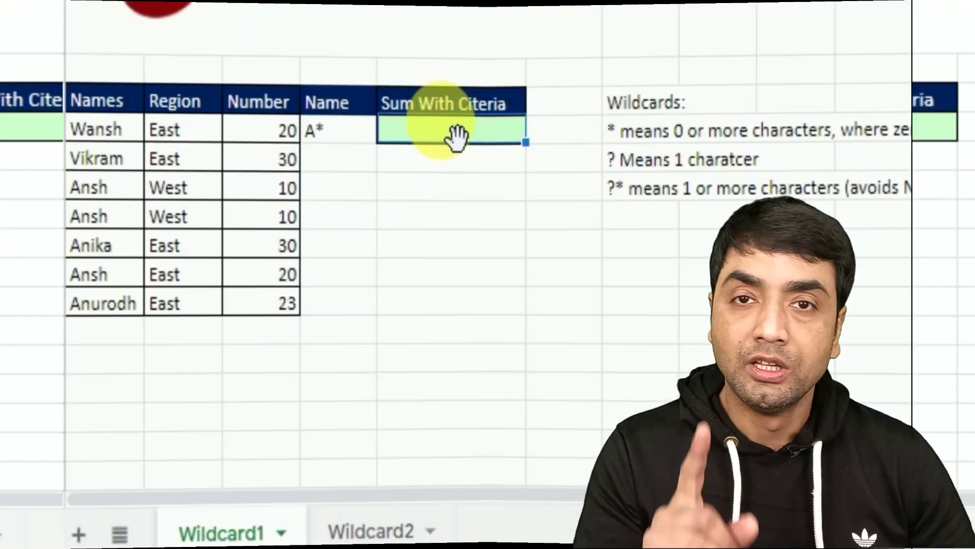
type("=sumif(")
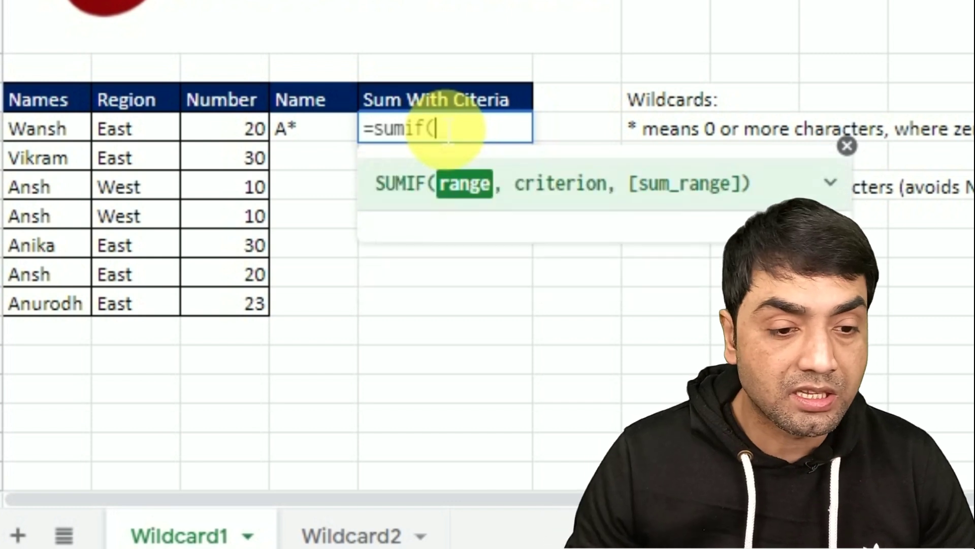
left_click(32, 135)
key("ctrl+shift+Down")
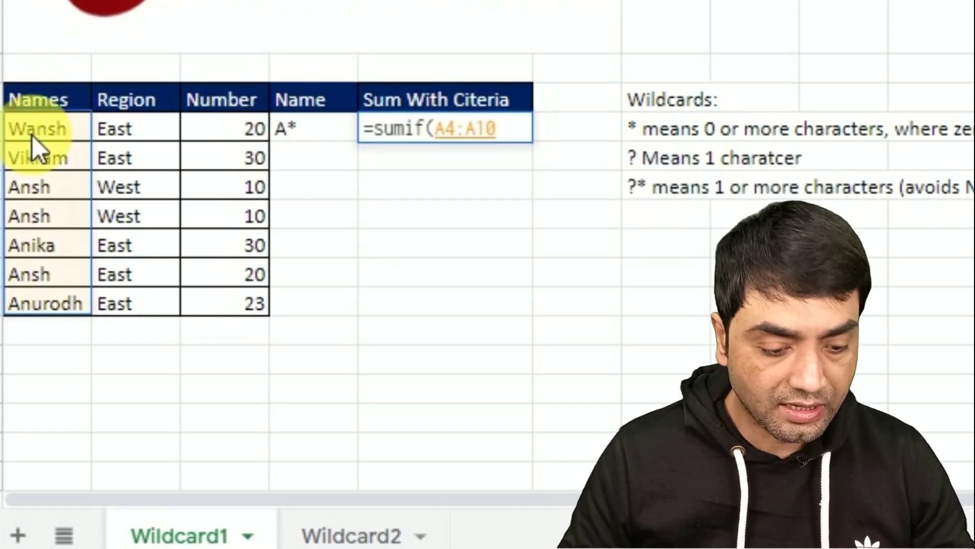
key("F4")
type(",")
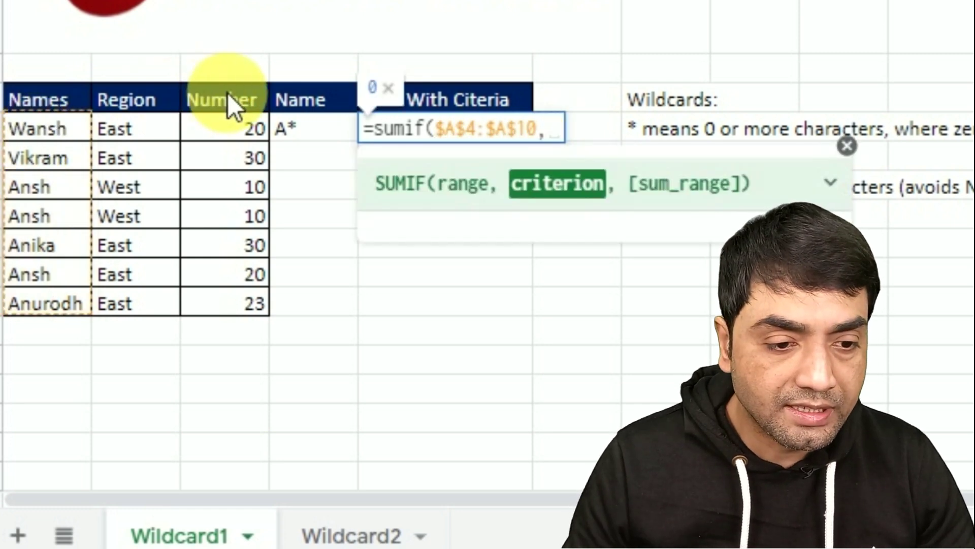
Step: Complete the SUMIF formula with D4 as the criterion and the Number column as absolute sum range $C$4:$C$10
left_click(314, 130)
type(",")
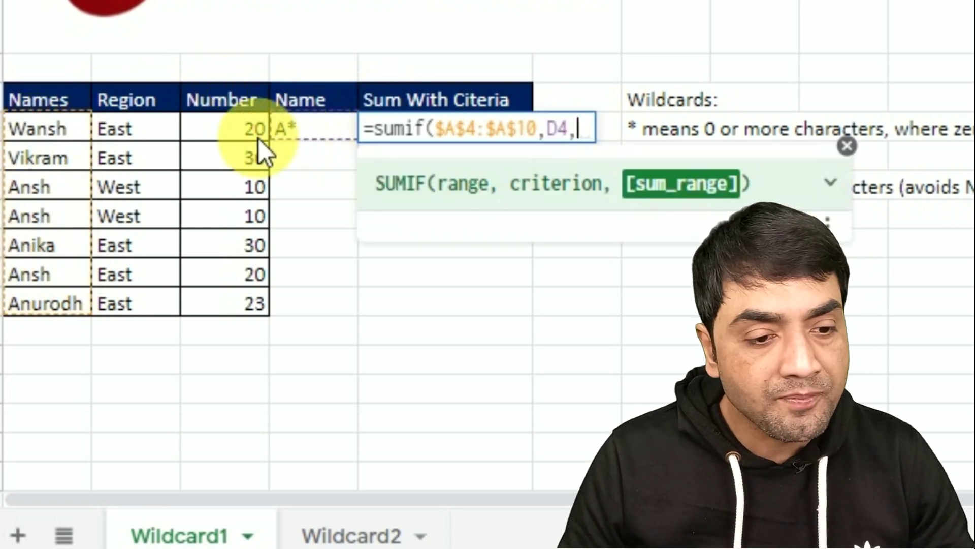
left_click(243, 142)
key("ctrl+shift+Down")
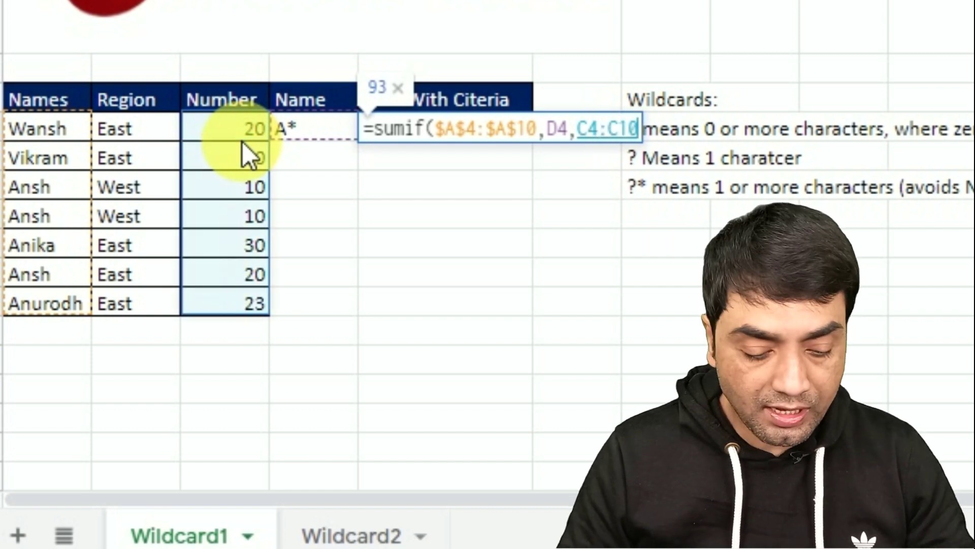
key("F4")
type(")")
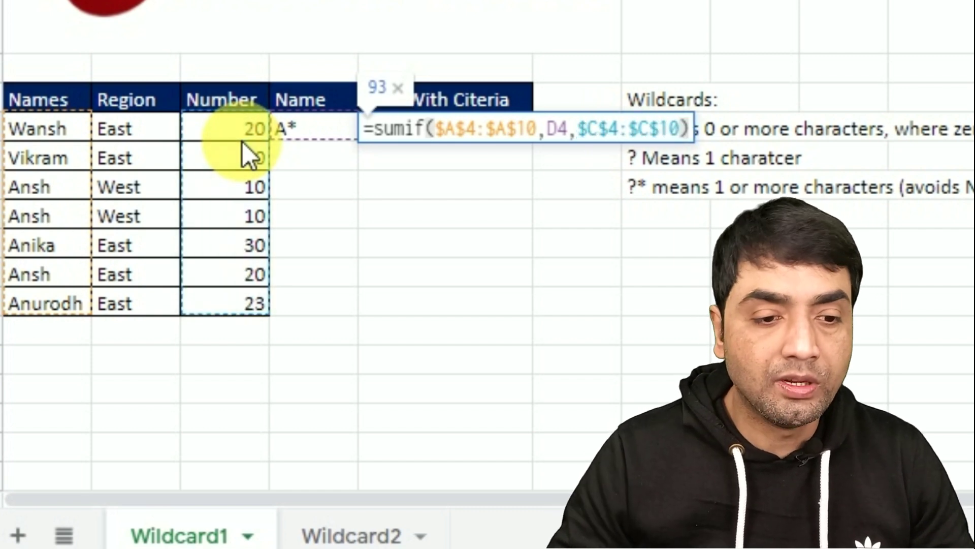
key("Return")
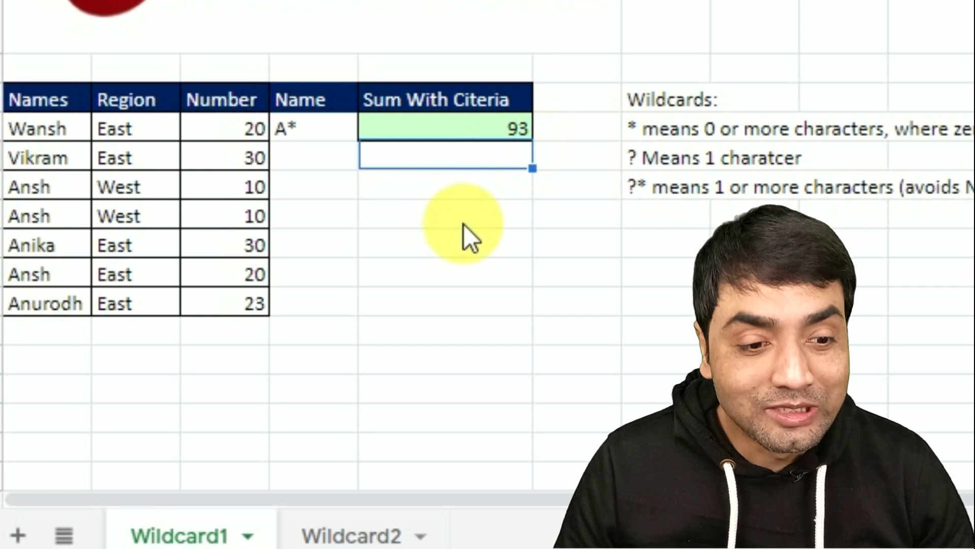
Step: Replace the criterion under Name with *h to sum the numbers for names ending in h
left_click(302, 133)
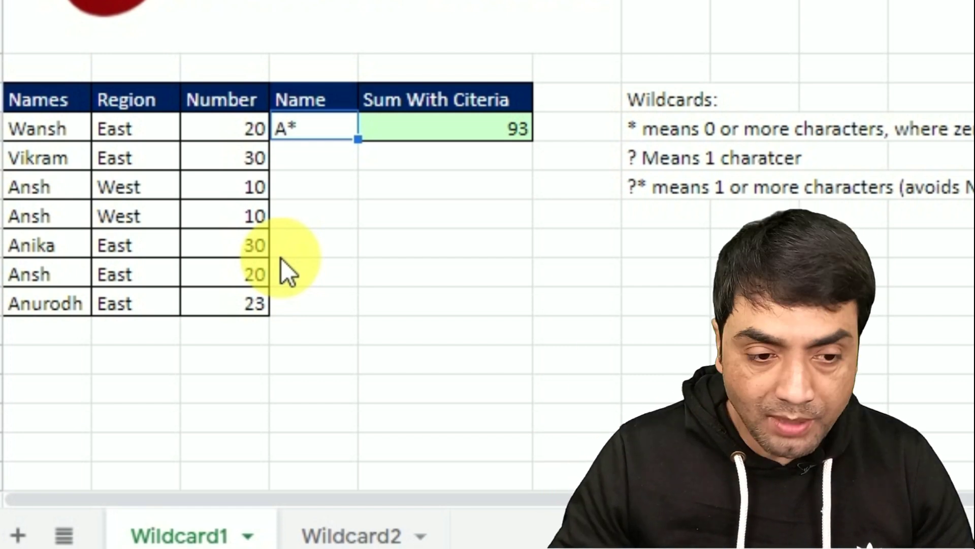
type("*")
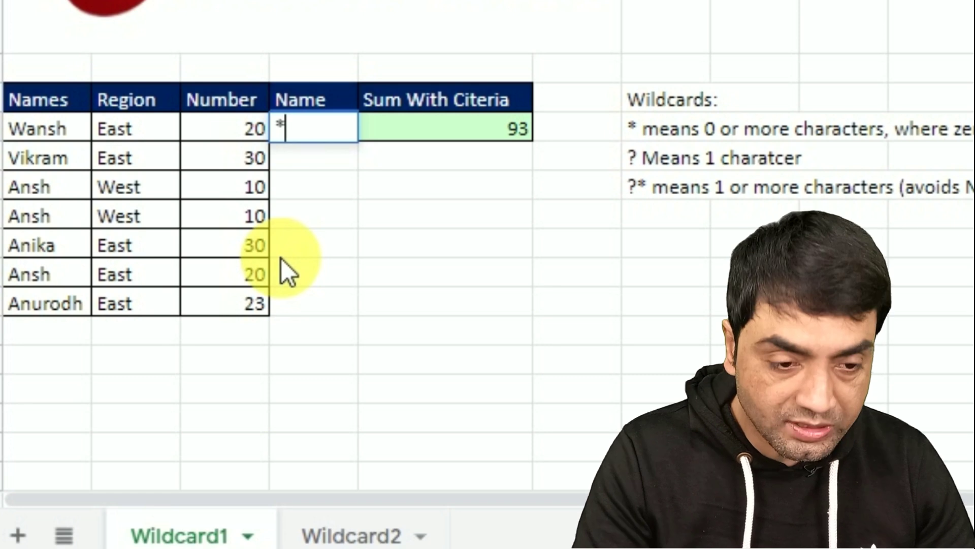
type("h")
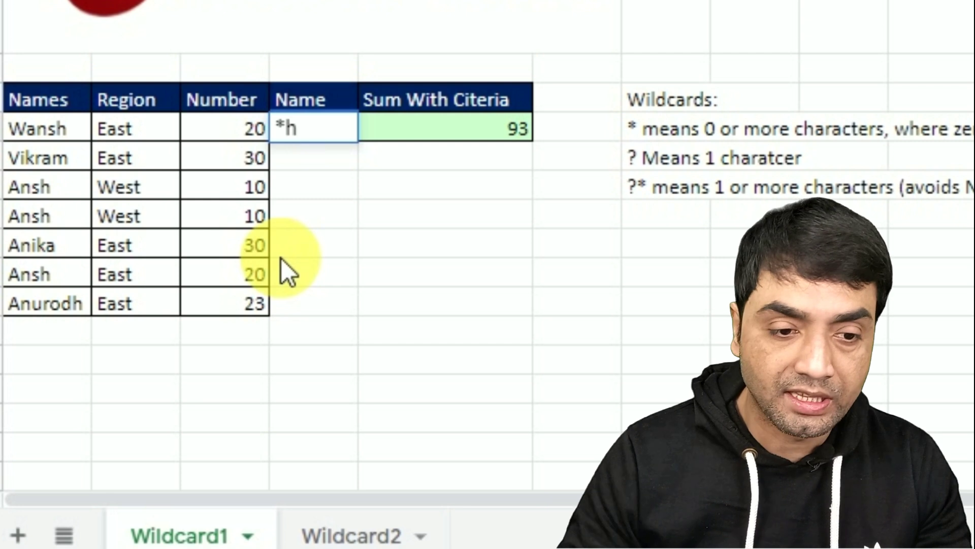
key("Return")
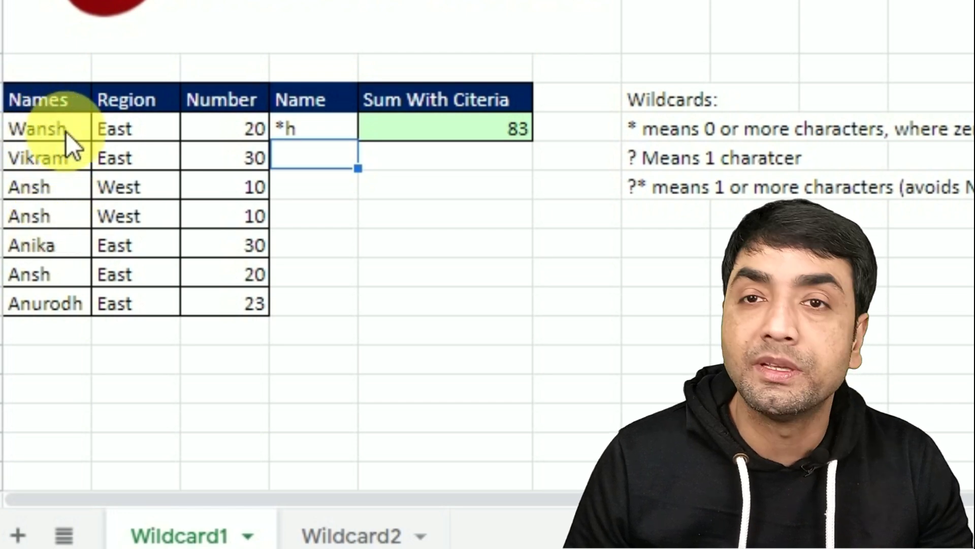
Step: Change the criterion under Name to *ns* to sum the numbers for names containing ns
left_click(321, 129)
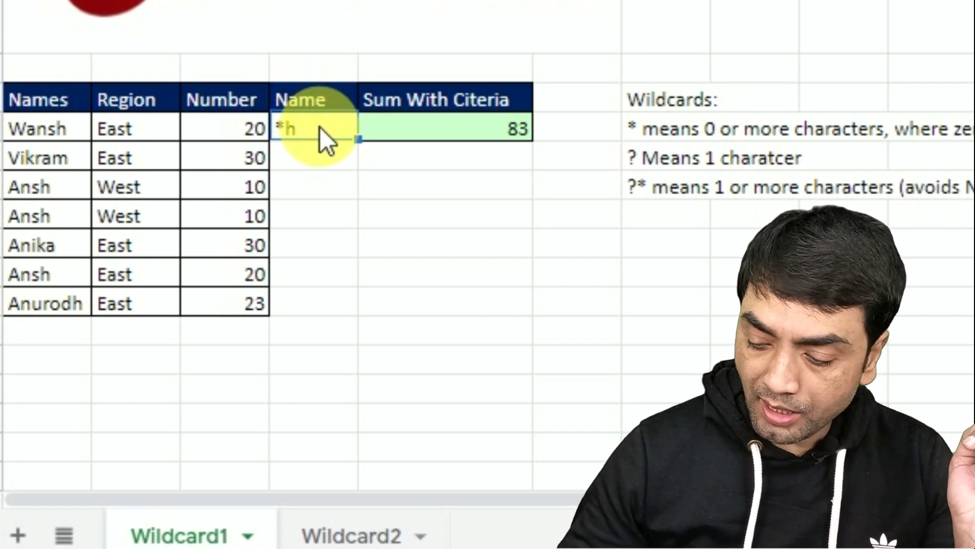
double_click(329, 134)
key("BackSpace")
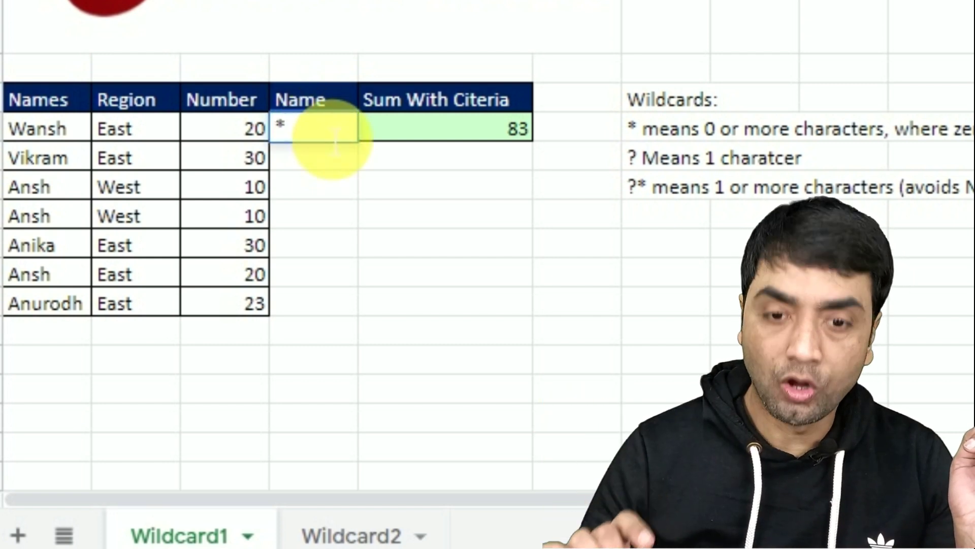
type("ns*")
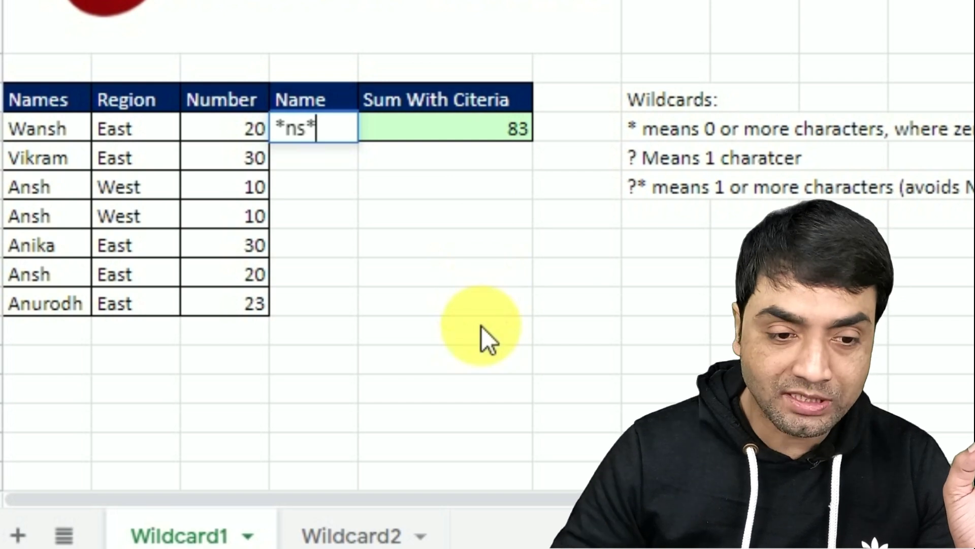
key("Return")
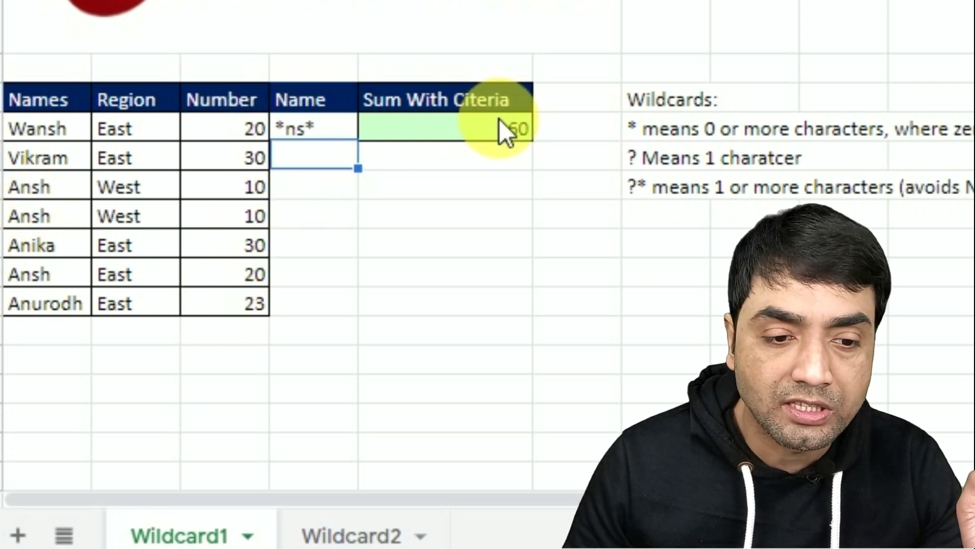
Step: Clear the wildcard criterion from the cell under Name
left_click(505, 186)
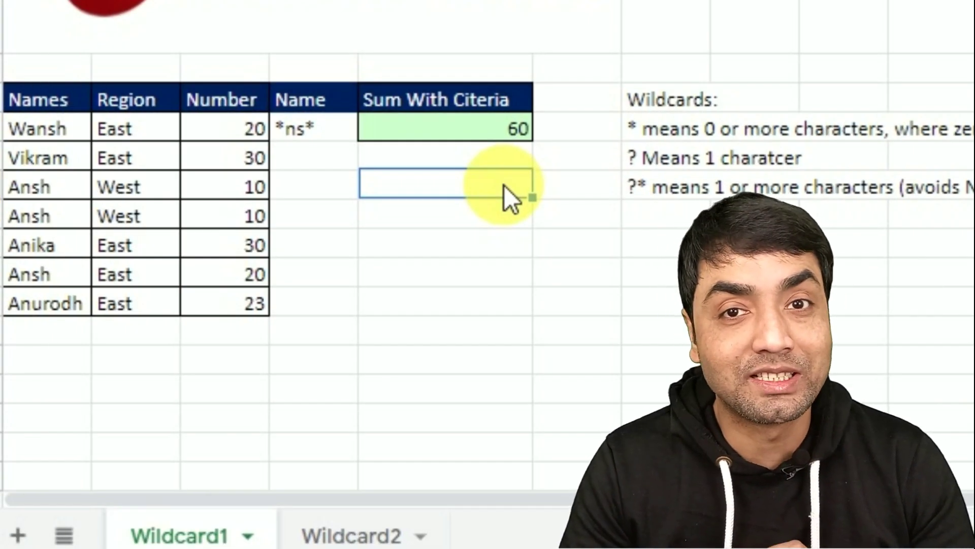
left_click(326, 135)
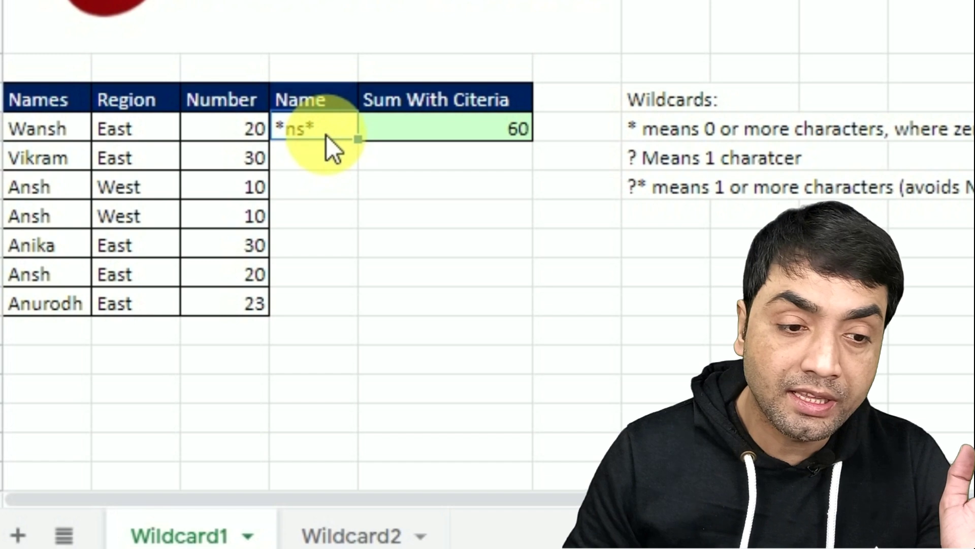
key("Delete")
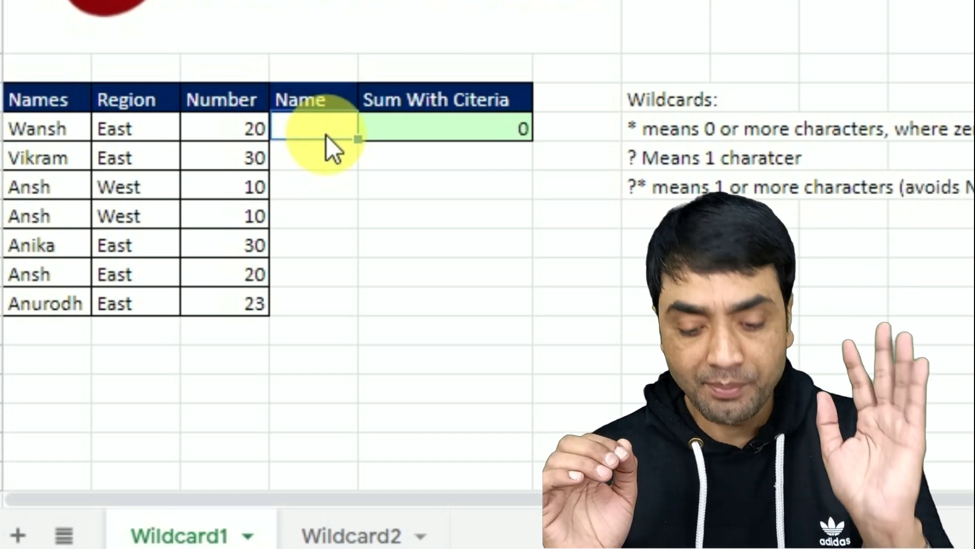
Step: Enter ???? as the criterion under Name to sum the numbers for four-character names
type("?")
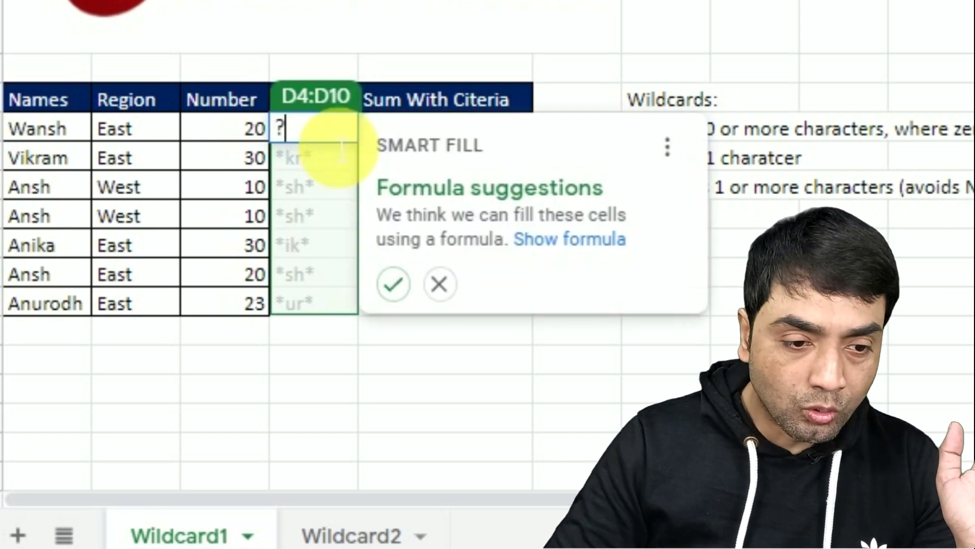
type("???")
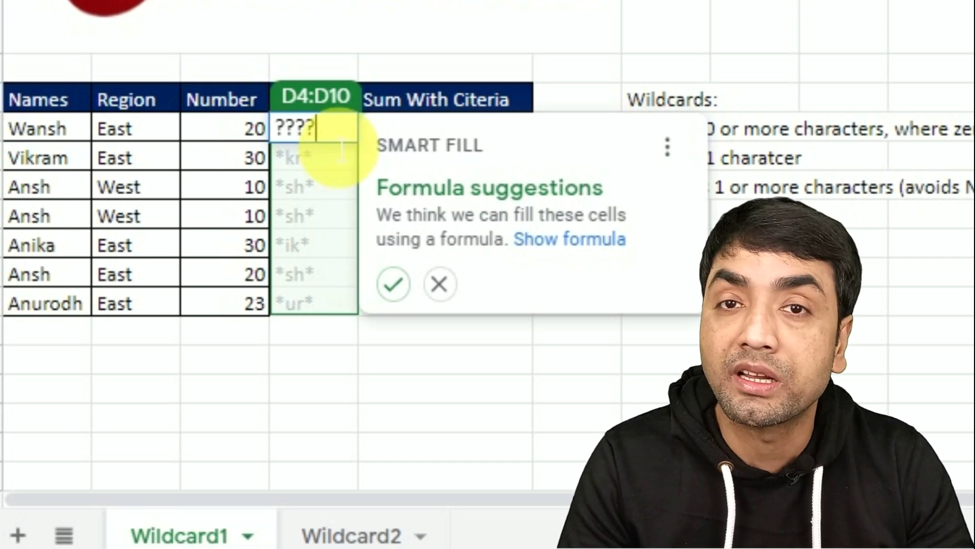
left_click(311, 166)
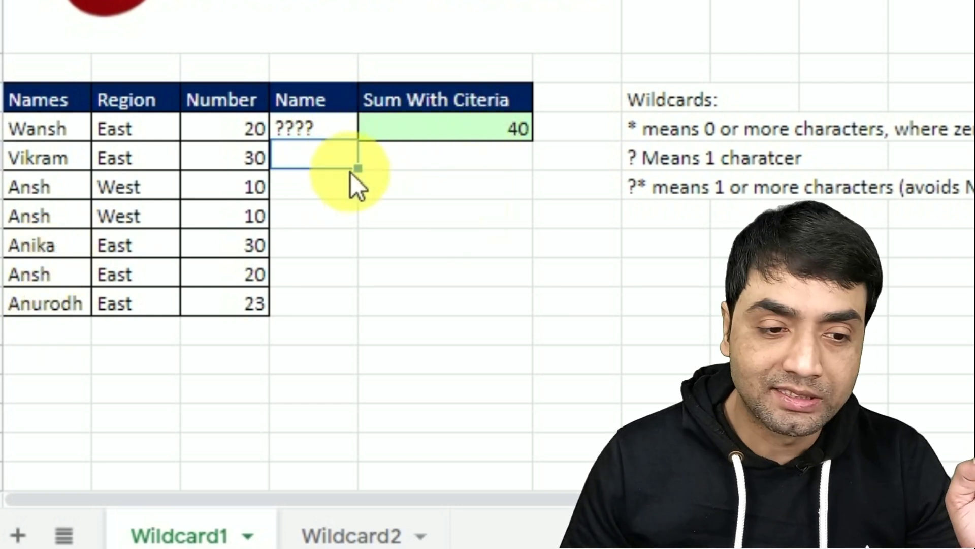
Step: Replace the criterion under Name with W???h to match five-letter names starting with W and ending in h
left_click(326, 126)
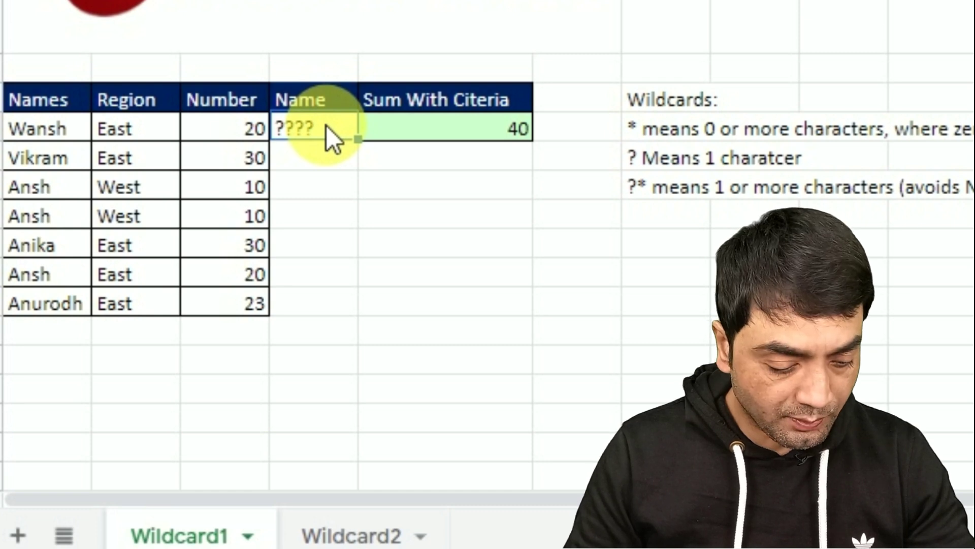
type("W?")
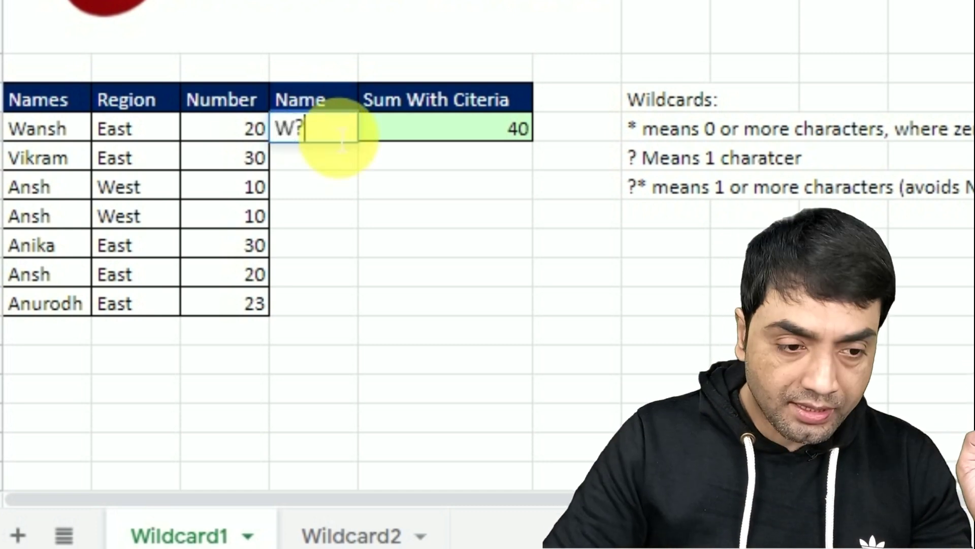
type("??")
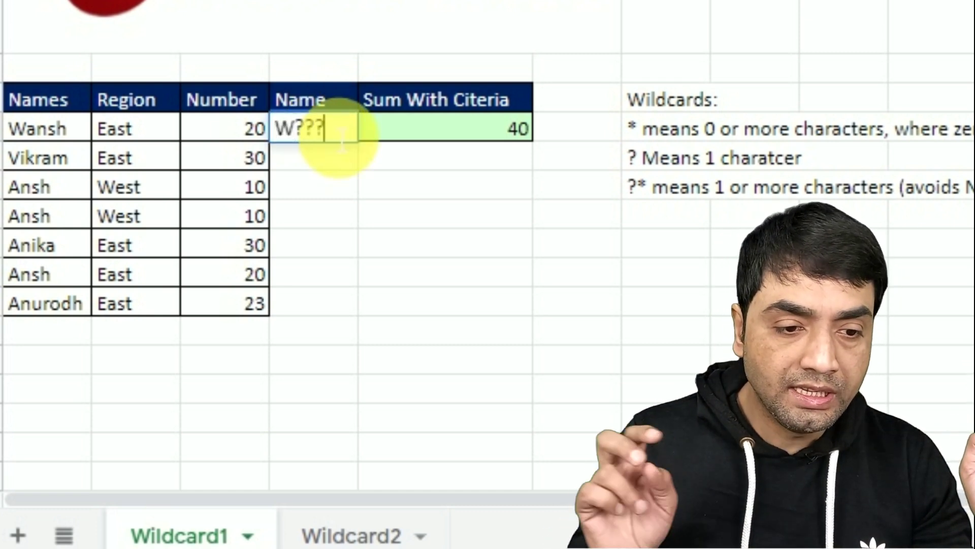
type("h")
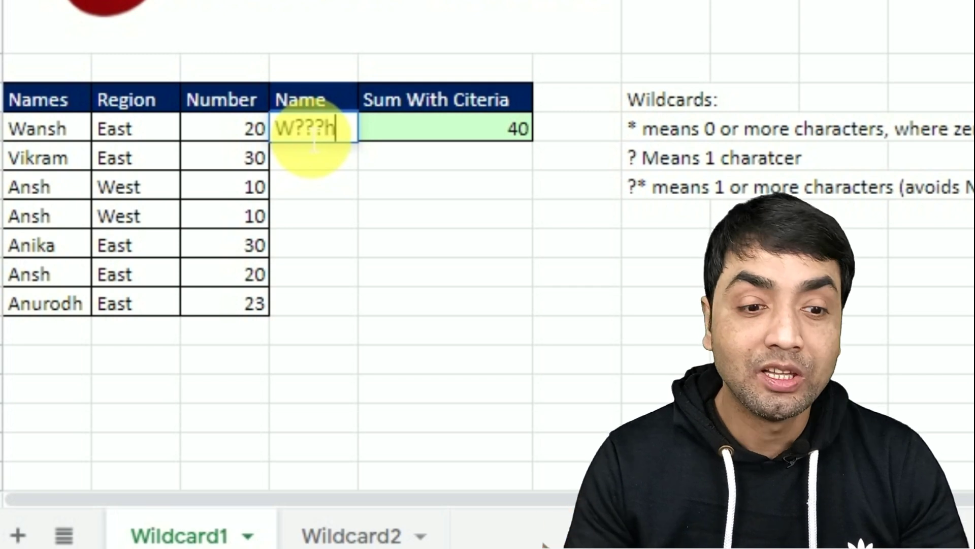
key("Return")
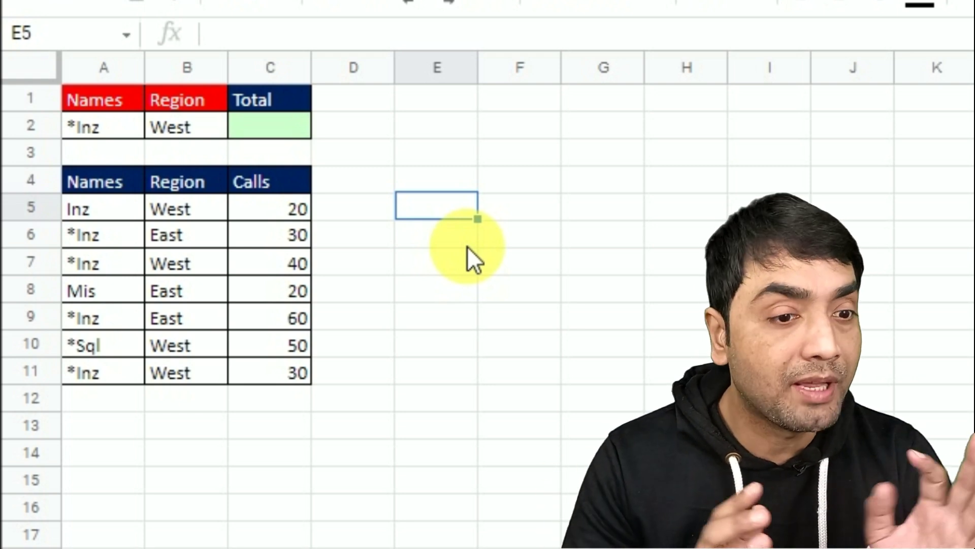
Step: Start a SUMIFS formula in C2 under Total with the Calls column as absolute sum range $C$5:$C$11
left_click(291, 130)
type("=sum")
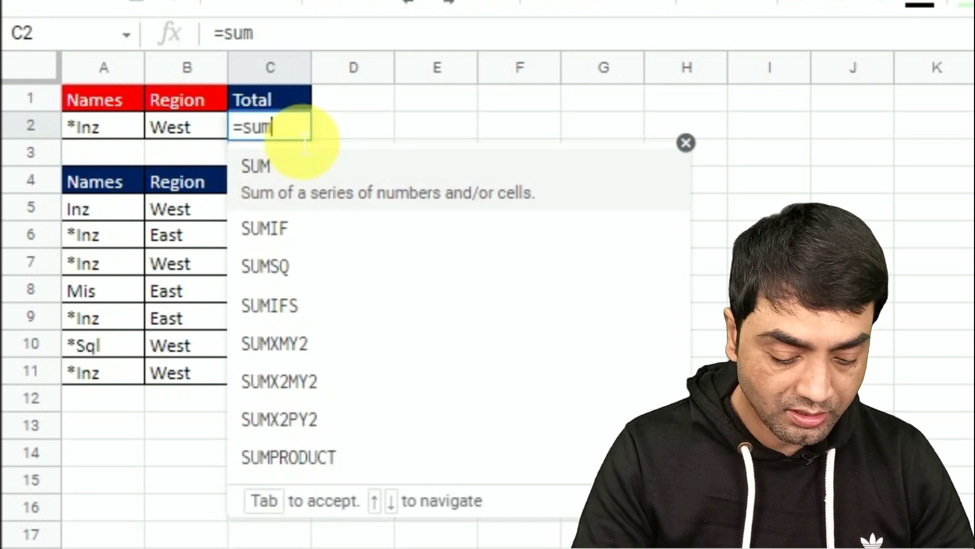
type("ifs")
key("Tab")
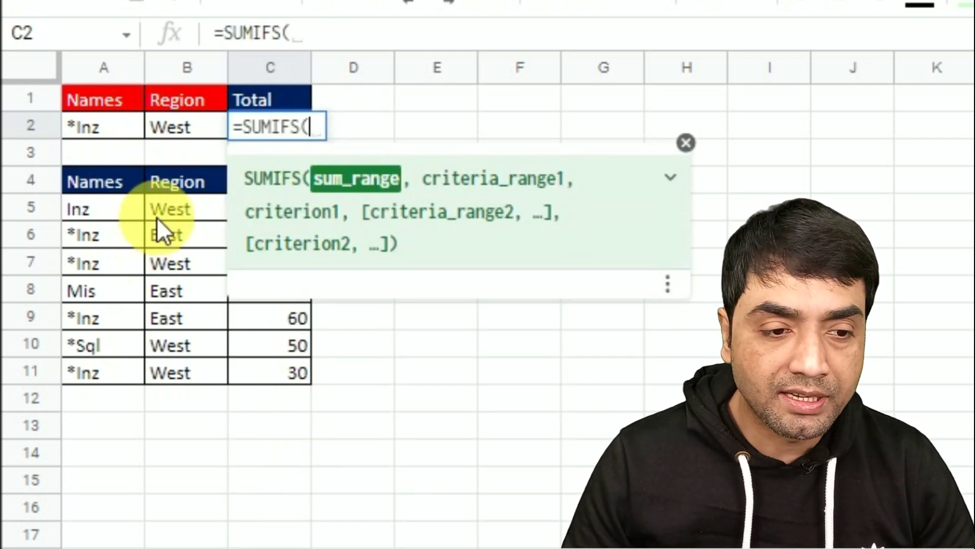
key("Down")
key("Down")
key("Down")
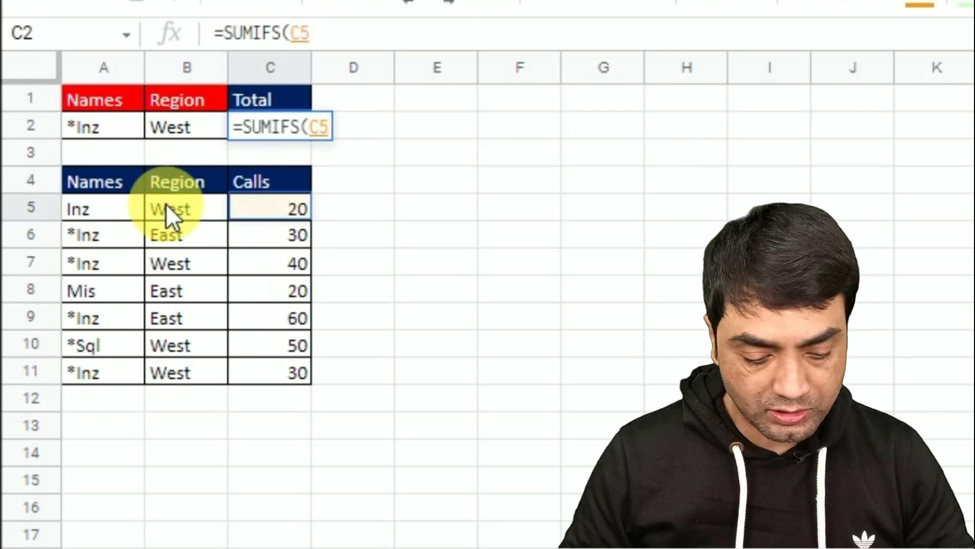
key("ctrl+shift+Down")
key("F4")
type(",")
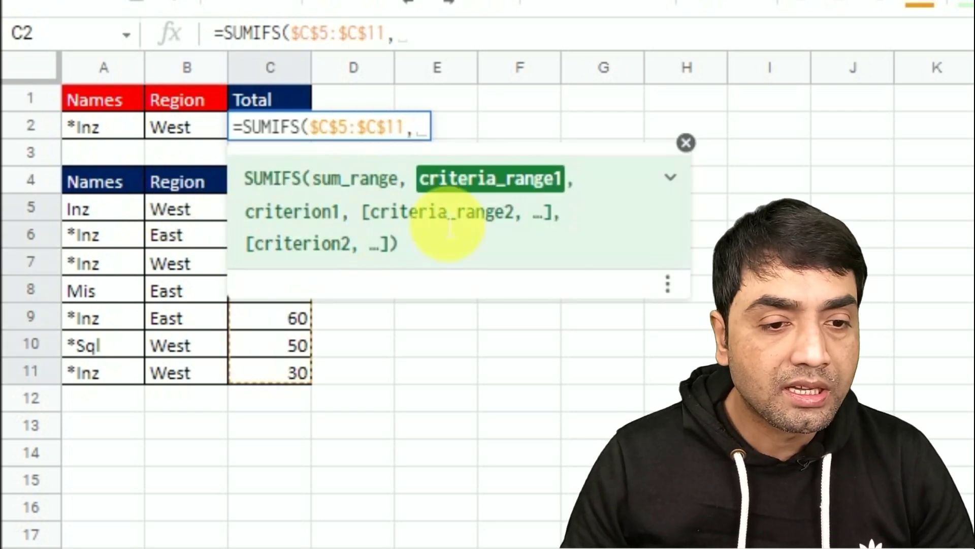
Step: Add the Names column $A$5:$A$11 as the first criteria range, with A2 as its criterion
left_click(102, 205)
key("ctrl+shift+Down")
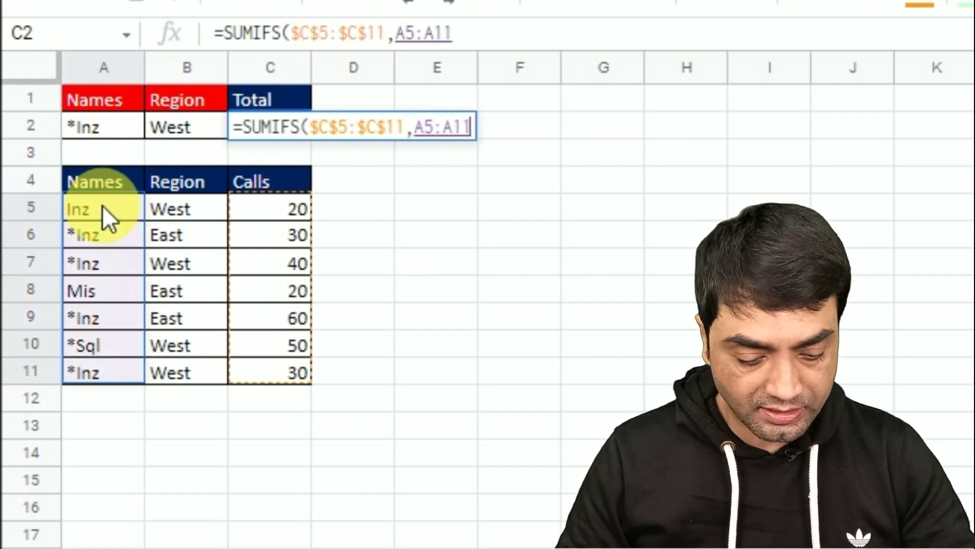
key("F4")
type(",")
left_click(110, 130)
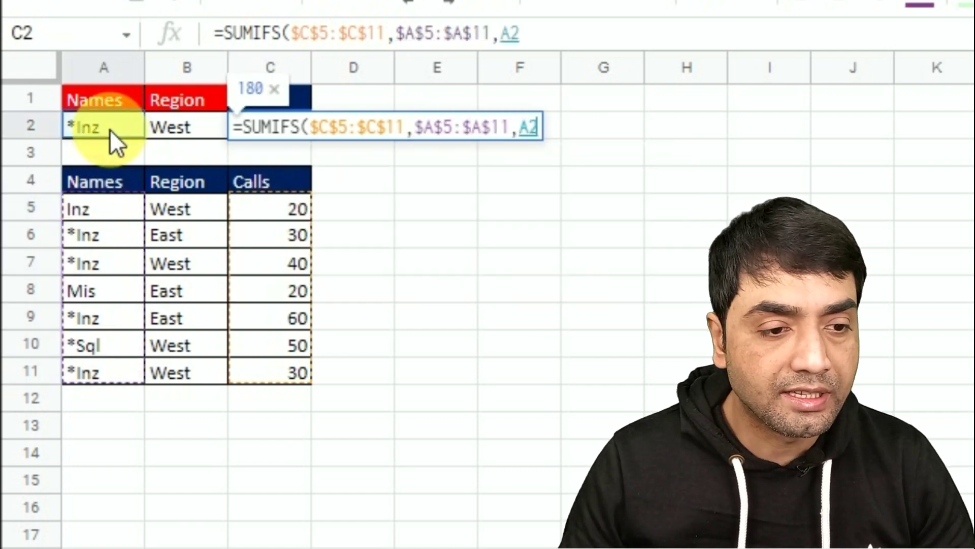
type(",")
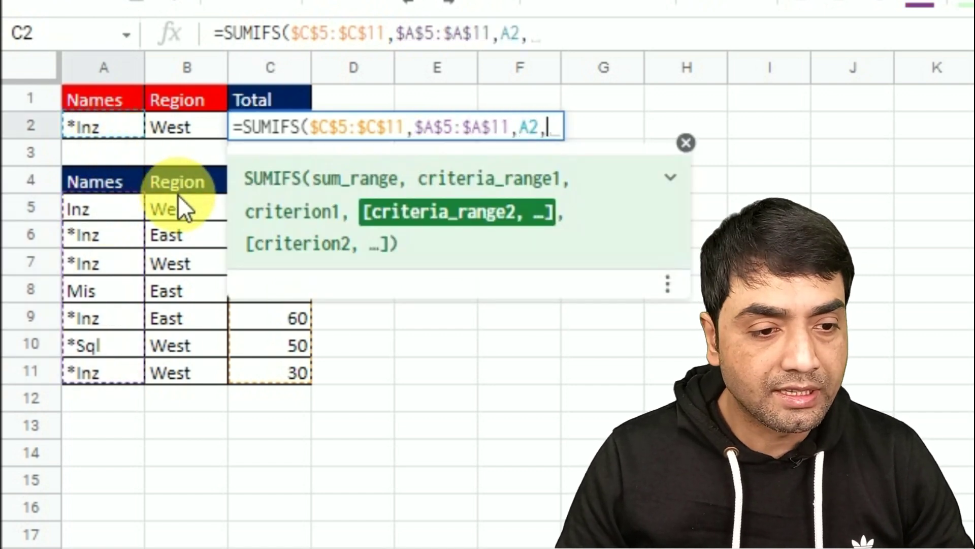
Step: Complete the SUMIFS formula with the Region column $B$5:$B$11 as second criteria range and B2 as its criterion
left_click(177, 192)
left_click(178, 208)
key("ctrl+shift+Down")
key("F4")
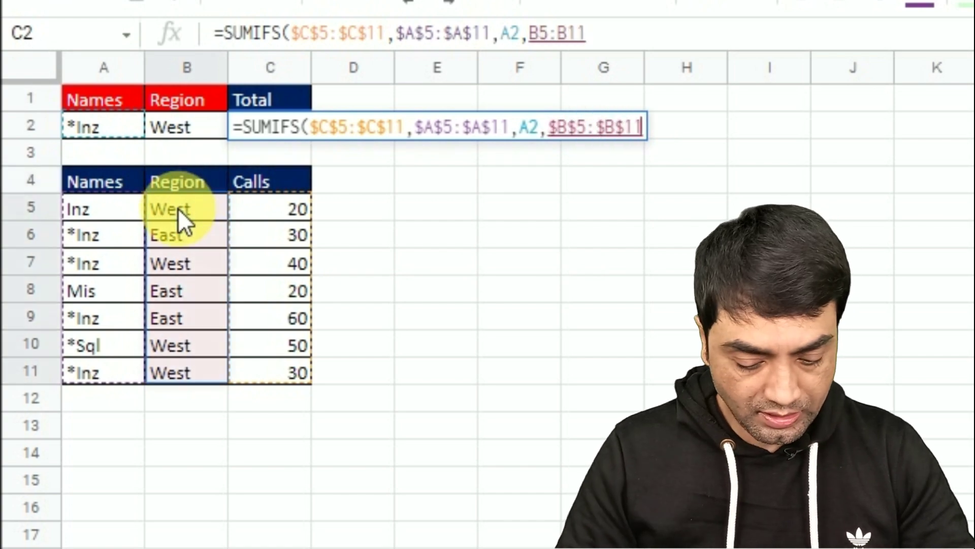
type(",")
left_click(197, 126)
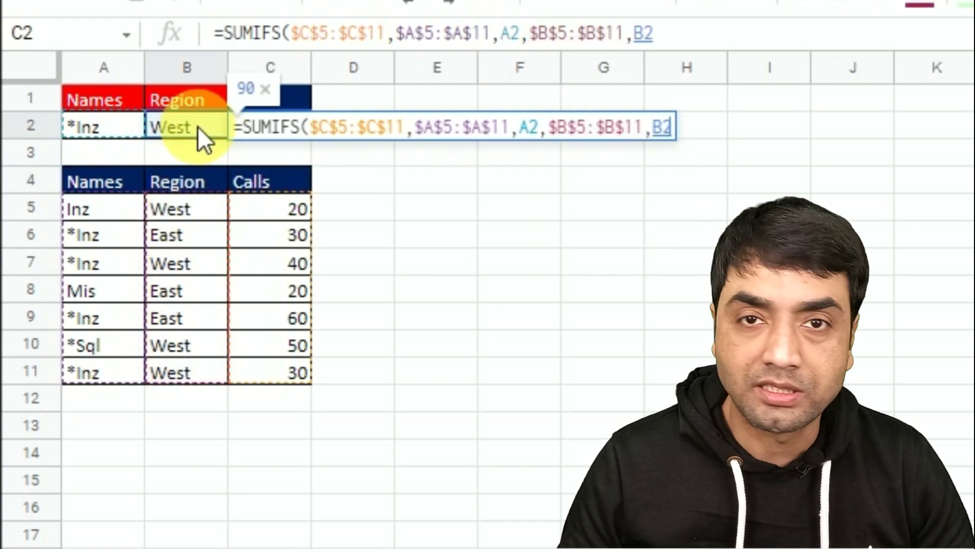
type(")")
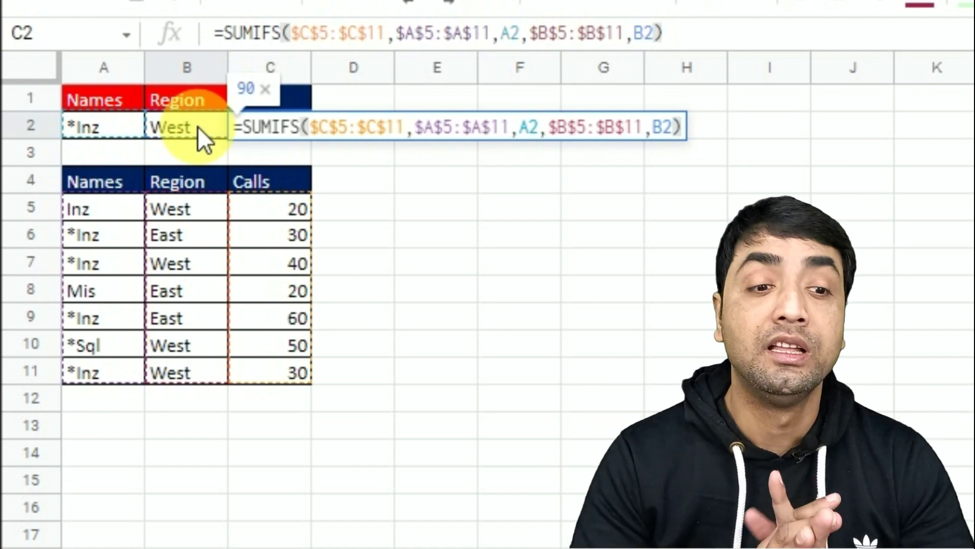
key("Return")
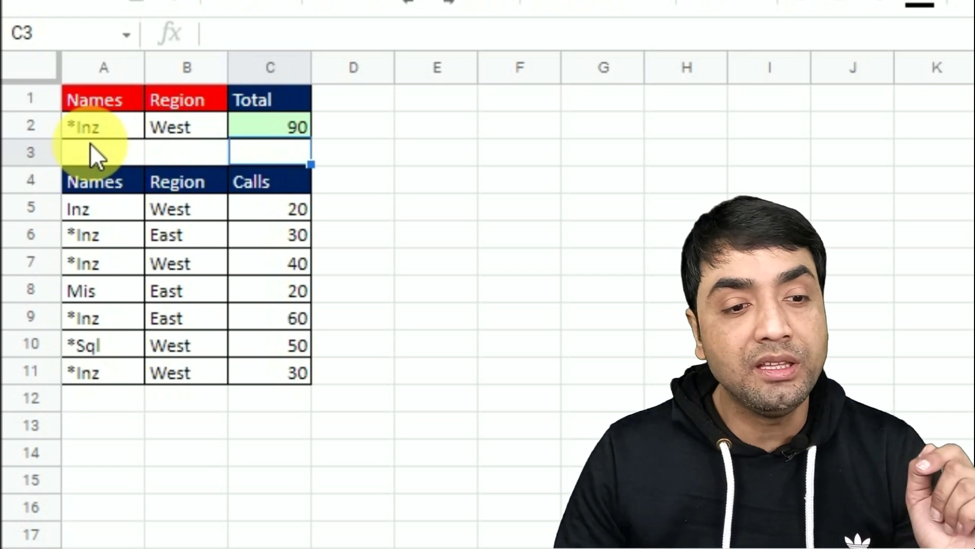
Step: Review the ranges and criteria of the SUMIFS formula under Total without changing it
left_click(278, 132)
double_click(284, 131)
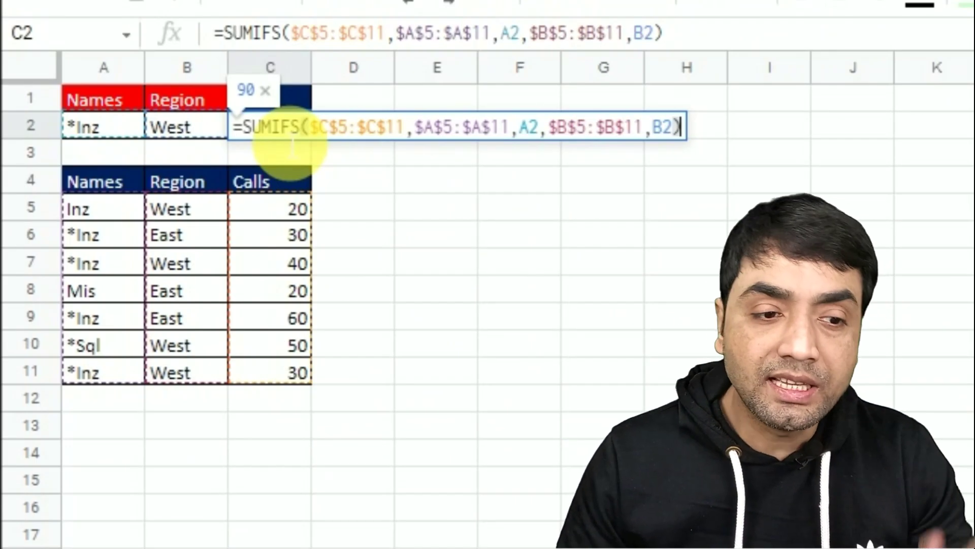
key("Escape")
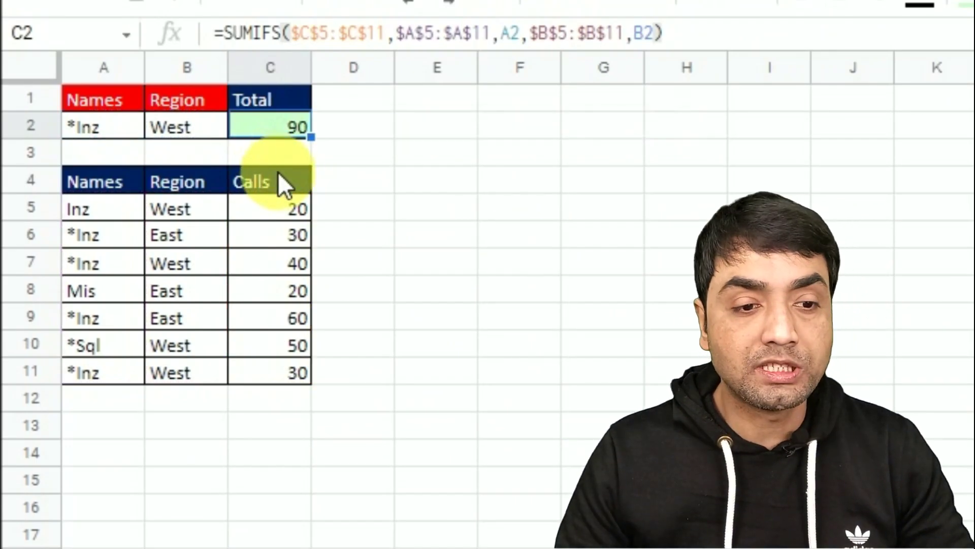
Step: Enter the ~ character in F6 and label it tilde in G6
left_click(516, 241)
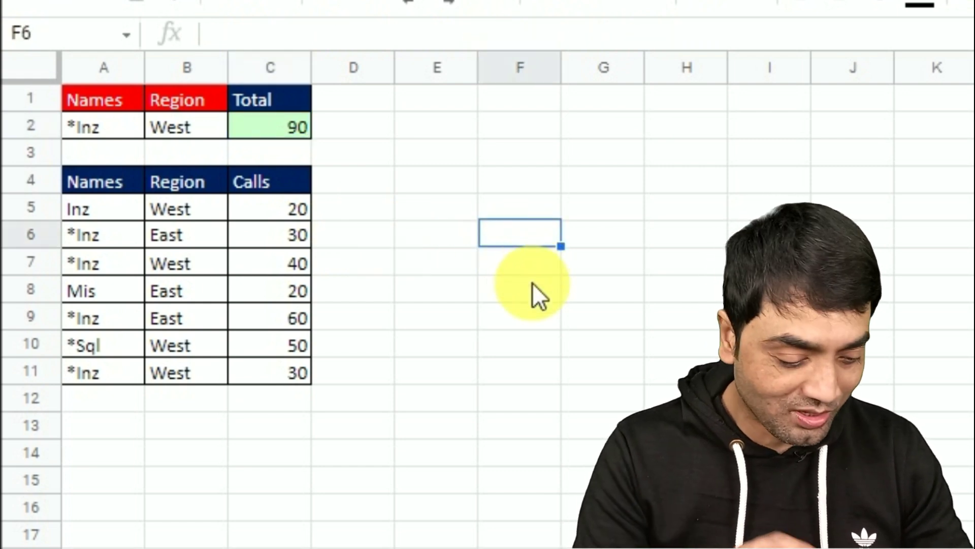
type("~")
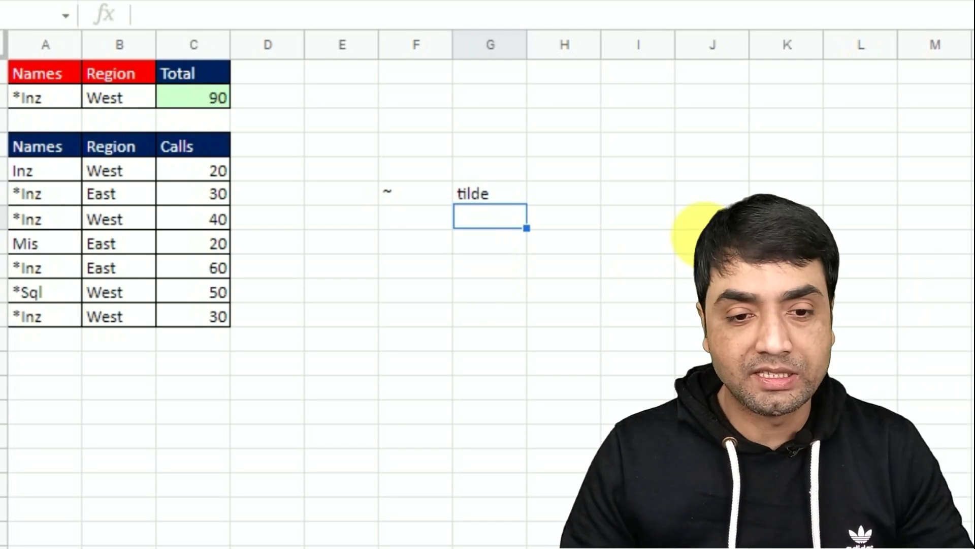
Step: Start a list headed Data in J8, with *, ? and * in the cells below
left_click(708, 239)
type("Data")
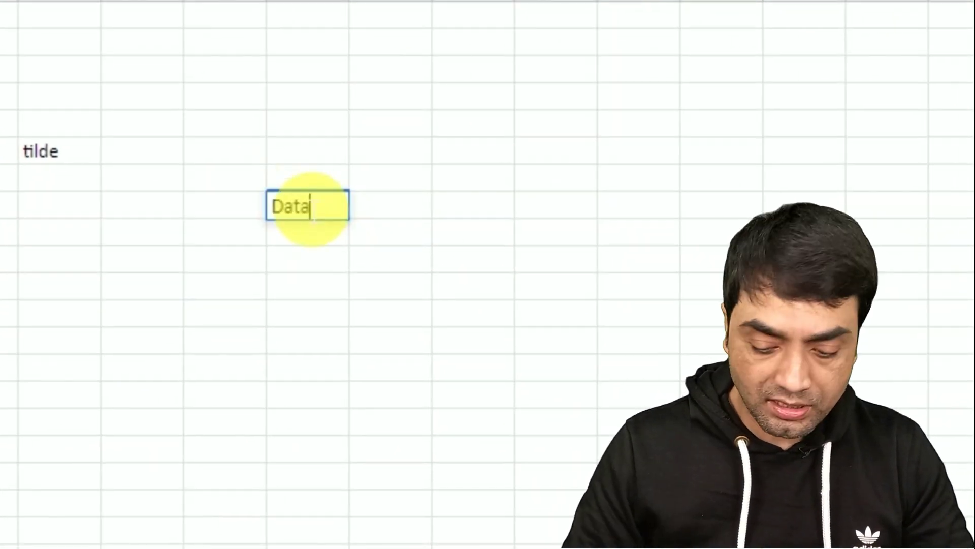
key("Return")
type("*")
key("Return")
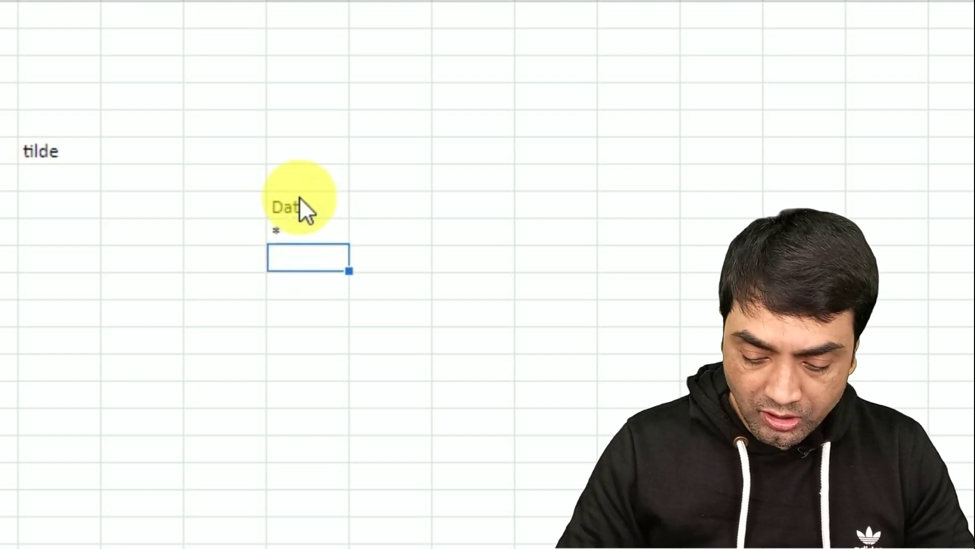
type("?")
key("Return")
type("*")
key("Return")
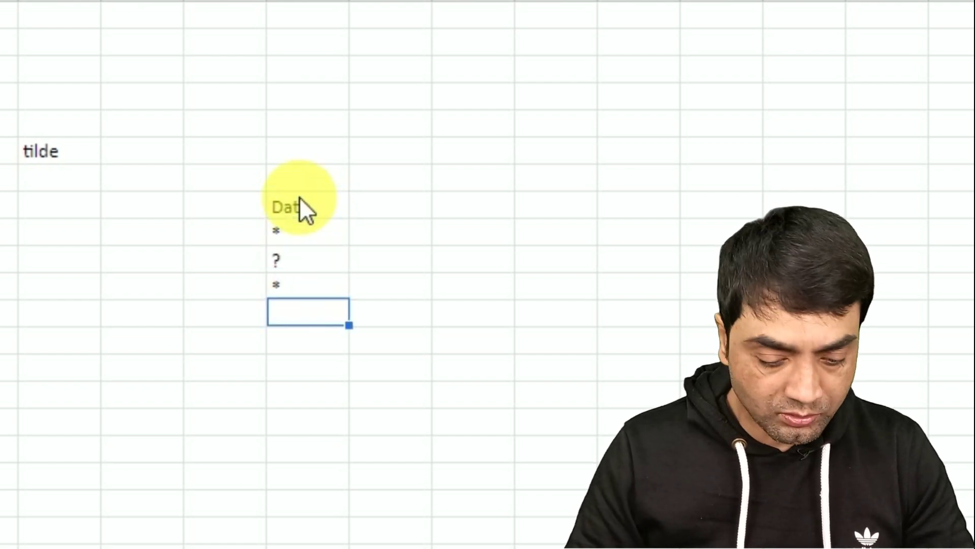
Step: Extend the Data list downward with the characters &, #, ^, $, &, * and ?
type("&")
key("Return")
type("#")
key("Return")
type("^")
key("Return")
type("$")
key("Return")
type("&")
key("Return")
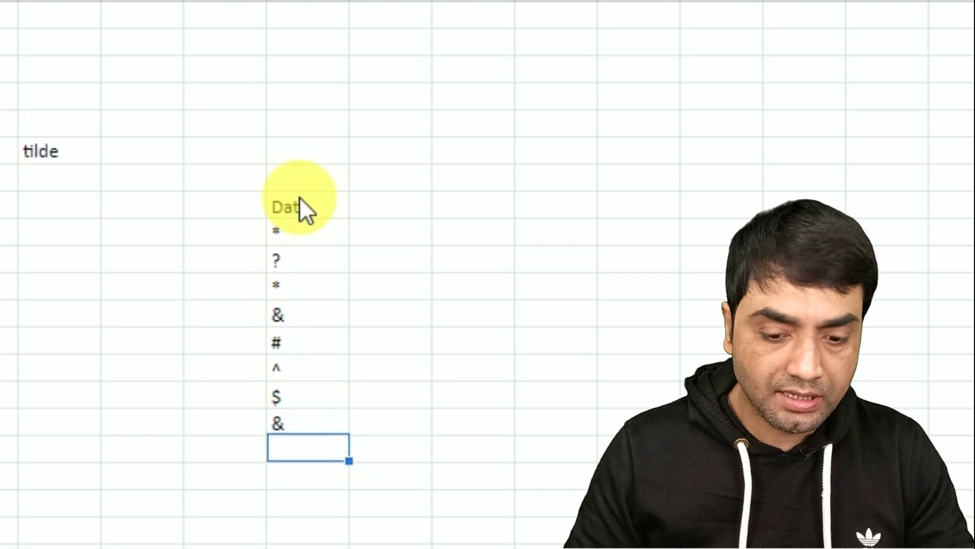
type("*")
key("Return")
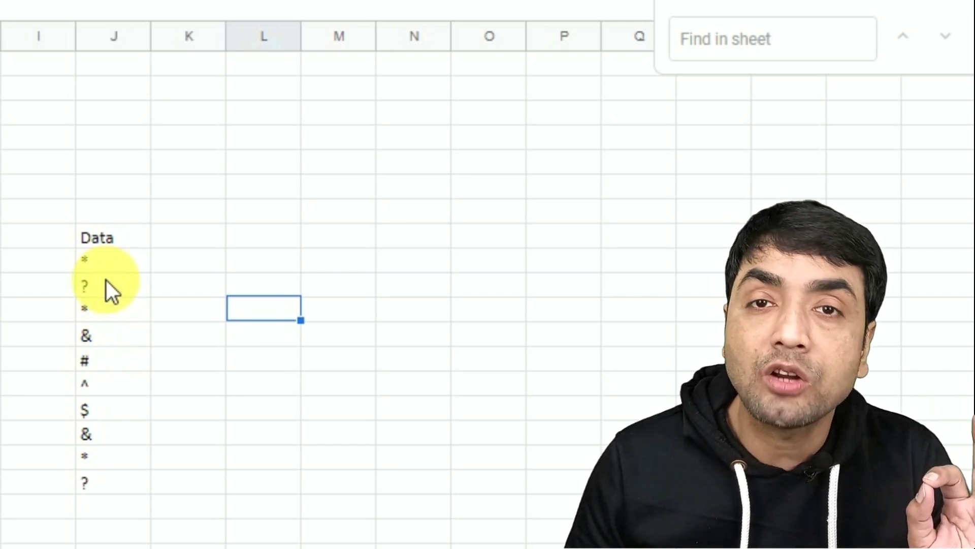
Step: Count the & characters in the Data list with a COUNTIF formula in L11 over J9:J18 and criterion "&"
type("=countif")
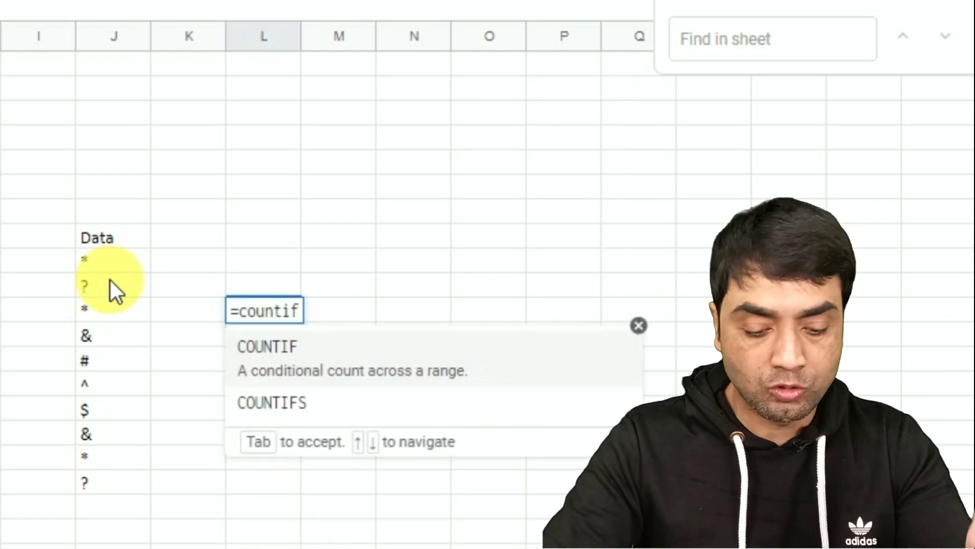
type("(")
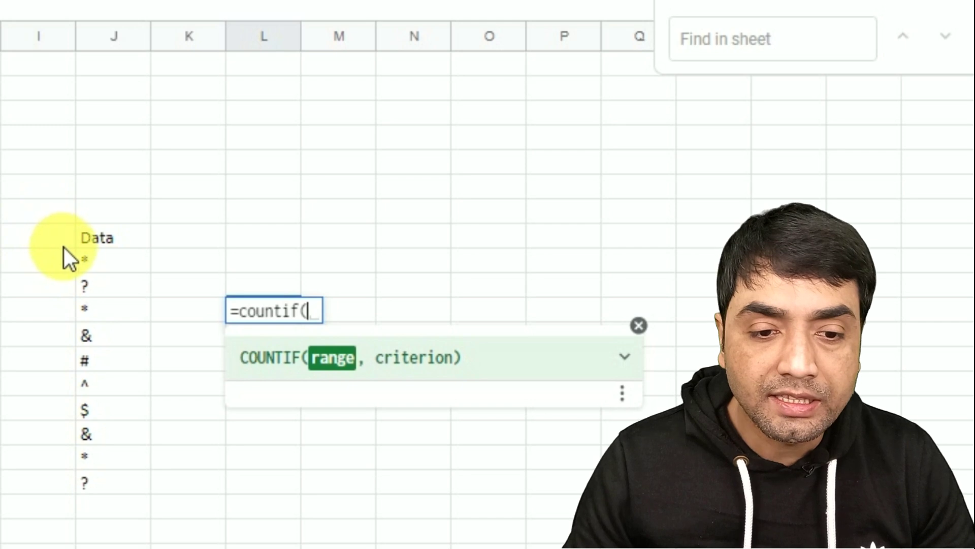
left_click_drag(81, 260, 108, 494)
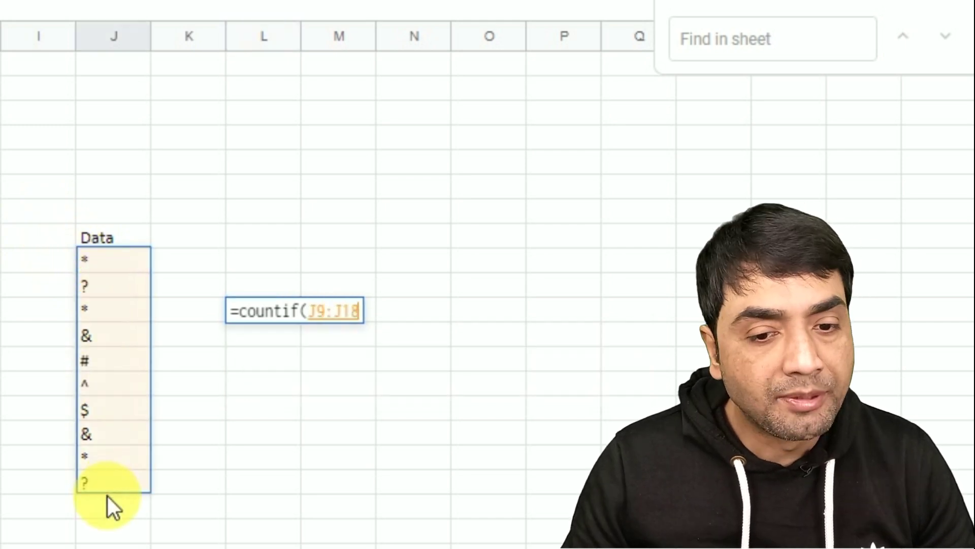
type(",\"")
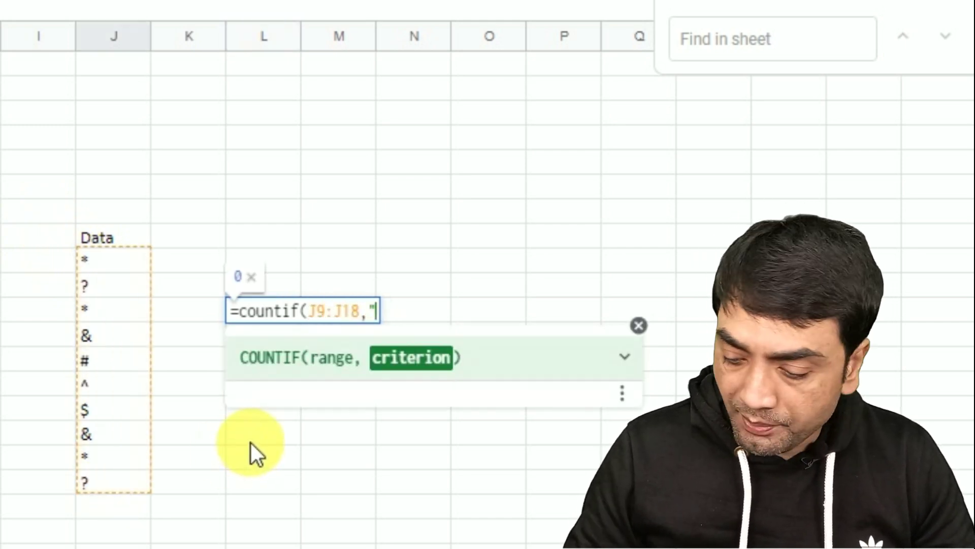
type("&\"")
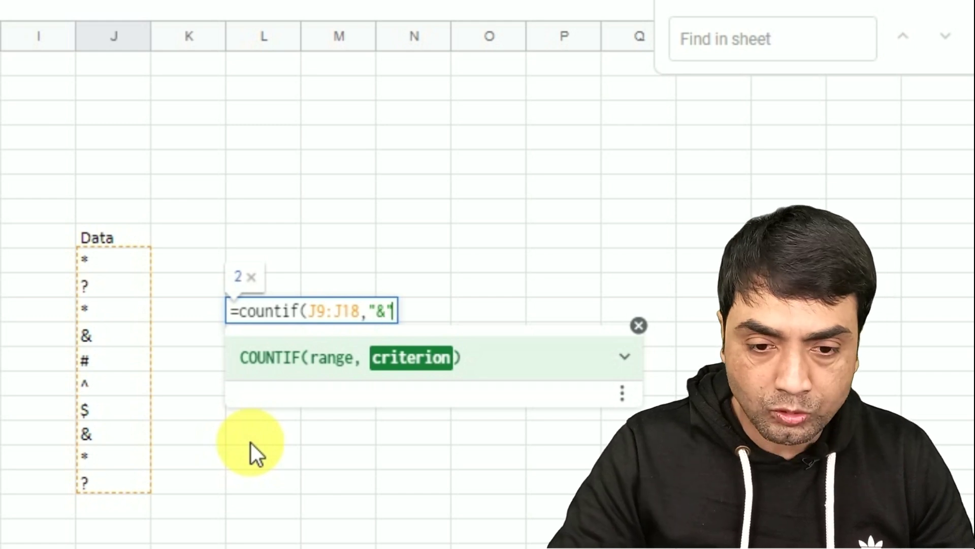
type(")")
key("Return")
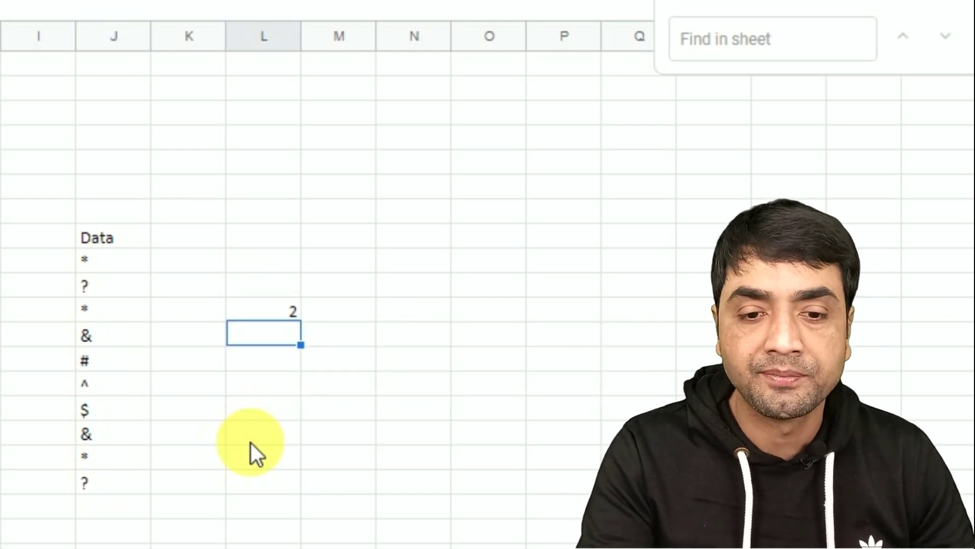
Step: Change the criterion of the COUNTIF formula in L11 to "*", keeping the range J9:J18
double_click(278, 311)
left_click(393, 317)
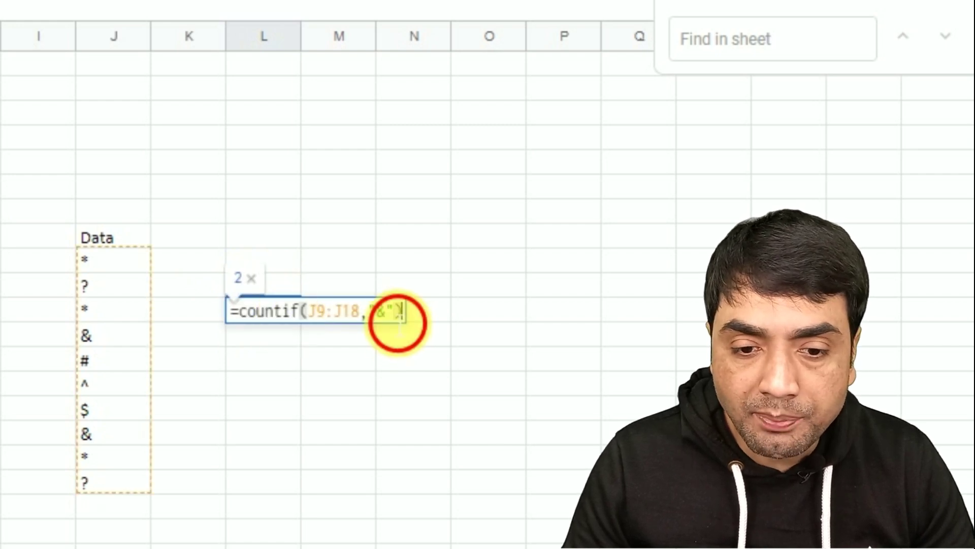
key("BackSpace")
type("*")
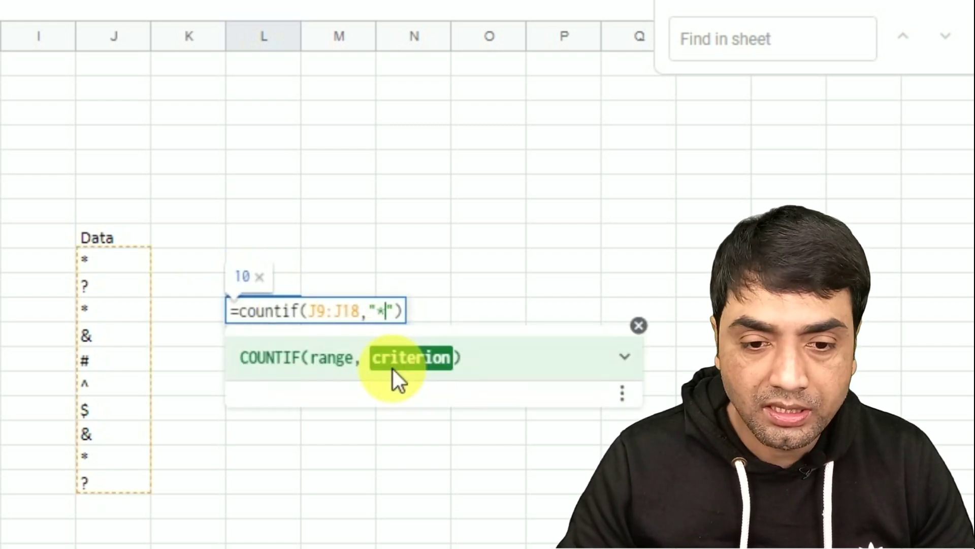
key("Return")
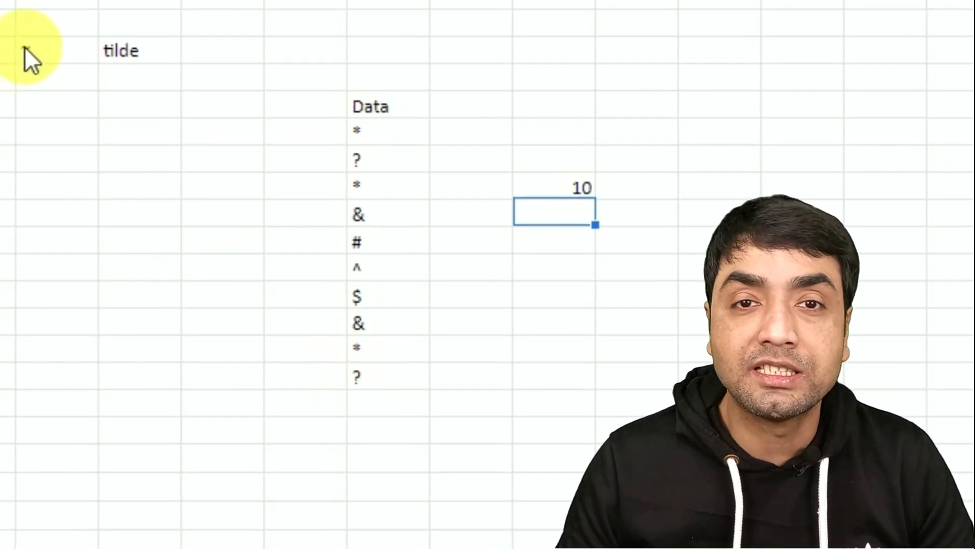
Step: Prefix the first criterion of the SUMIFS formula in C2 with a tilde so it reads "~"&A2
left_click(185, 88)
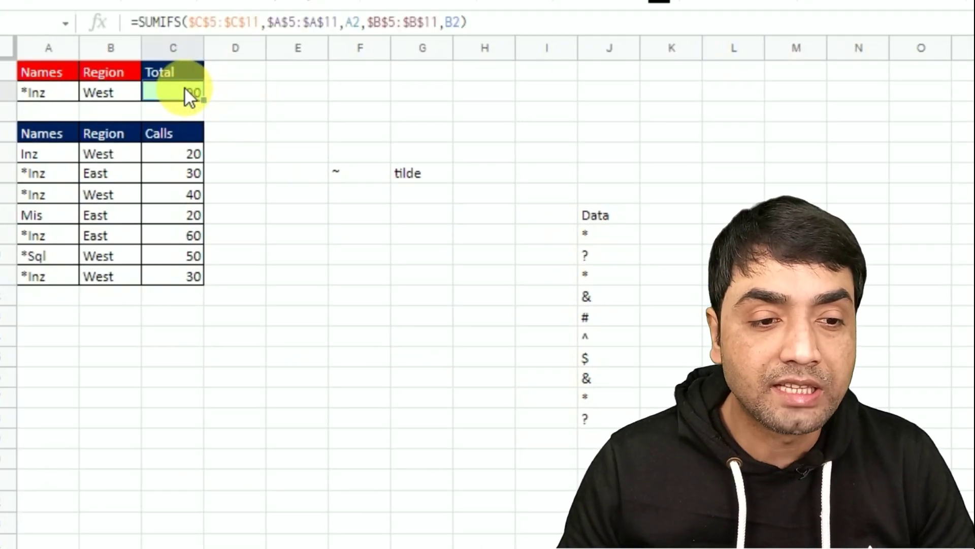
double_click(186, 89)
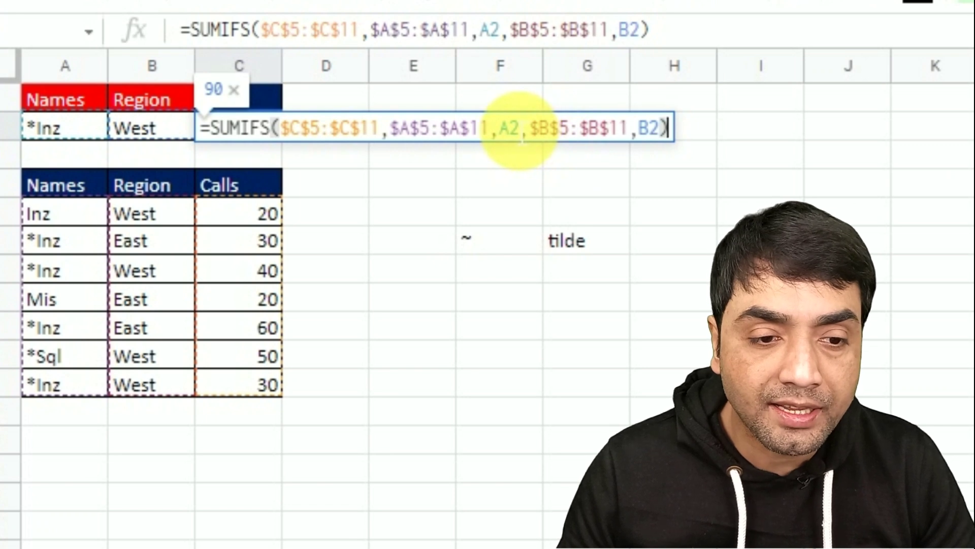
left_click(500, 128)
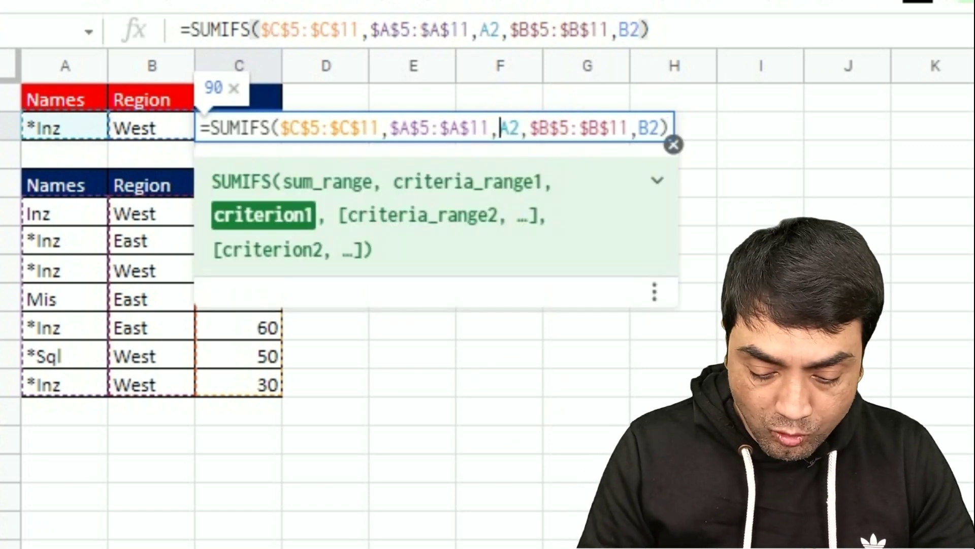
type("\"")
type("~\"")
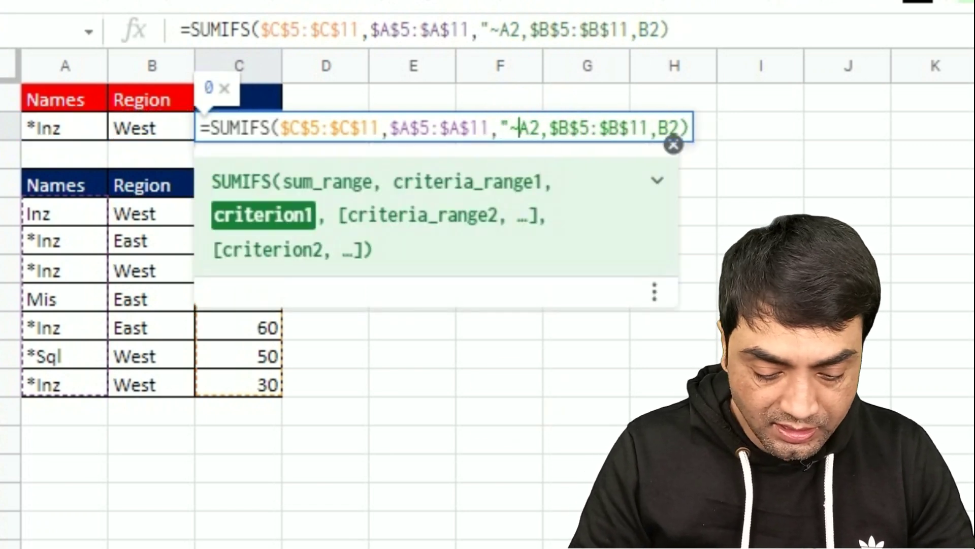
type("&")
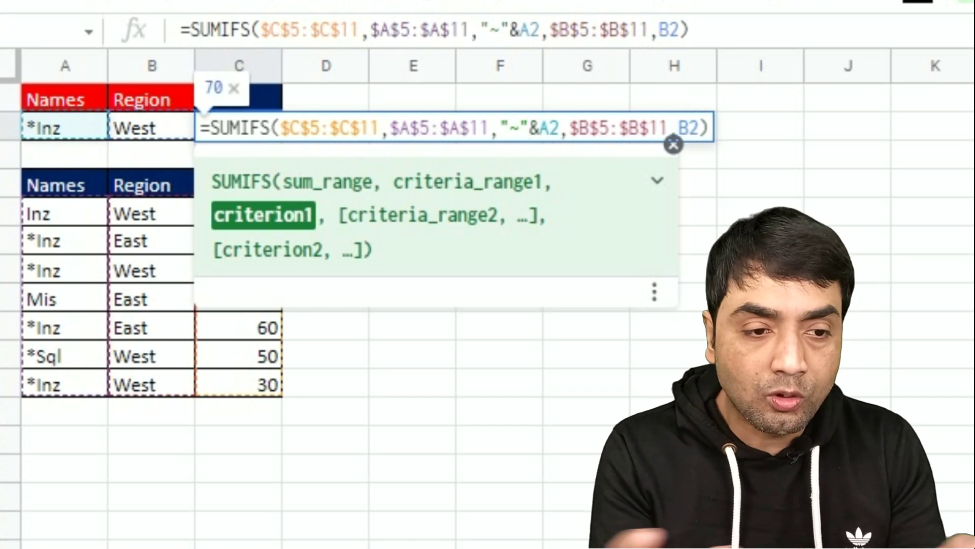
left_click(574, 132)
key("End")
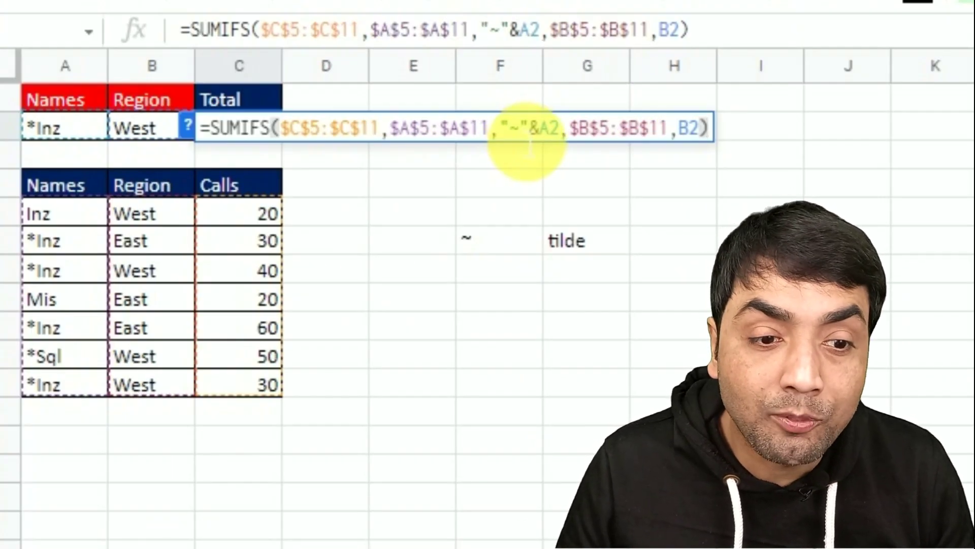
left_click(524, 137)
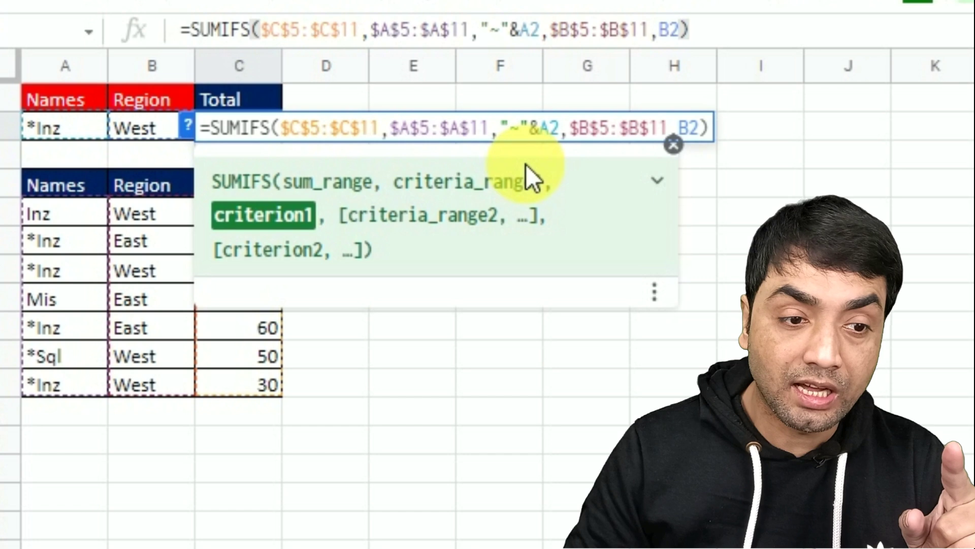
key("Return")
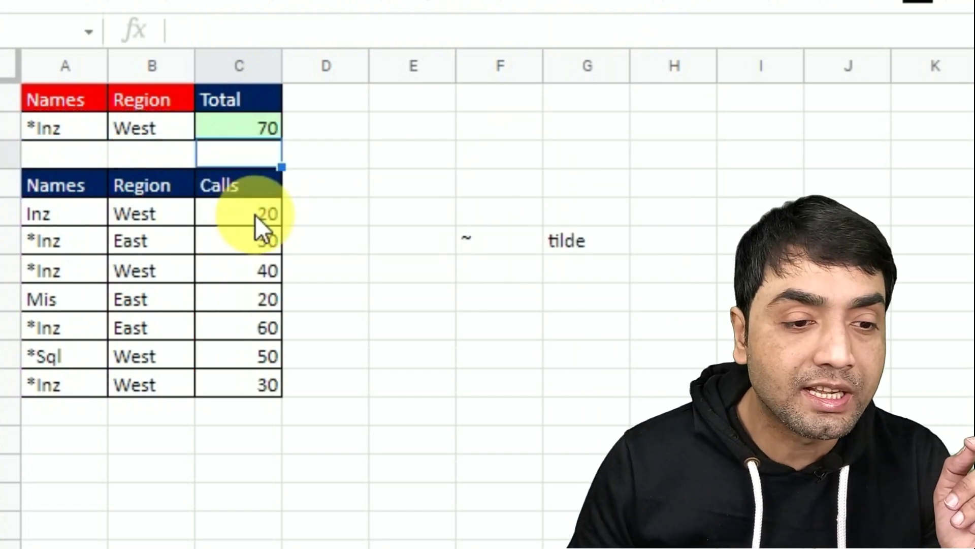
Step: Inspect the COUNTIF formula in L11 and leave it without editing
left_click(256, 215)
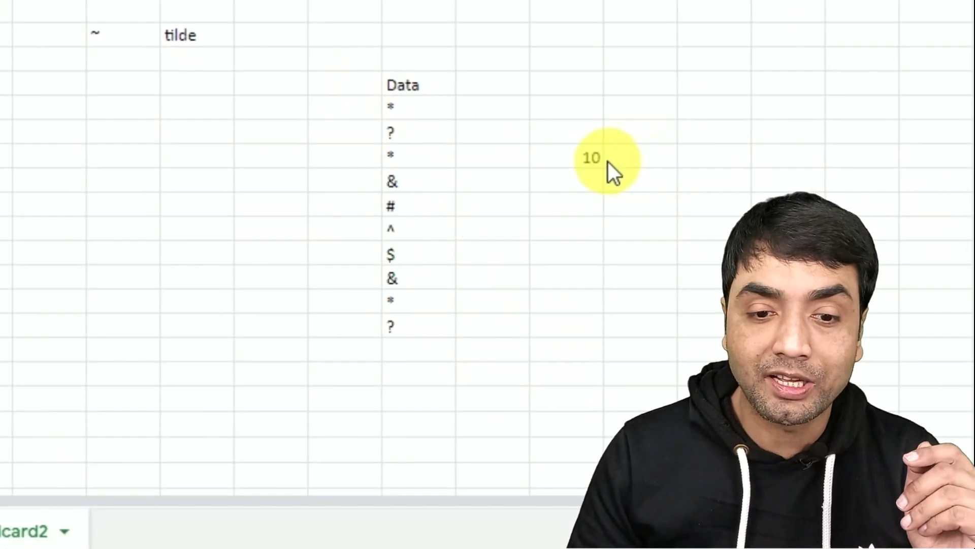
triple_click(588, 158)
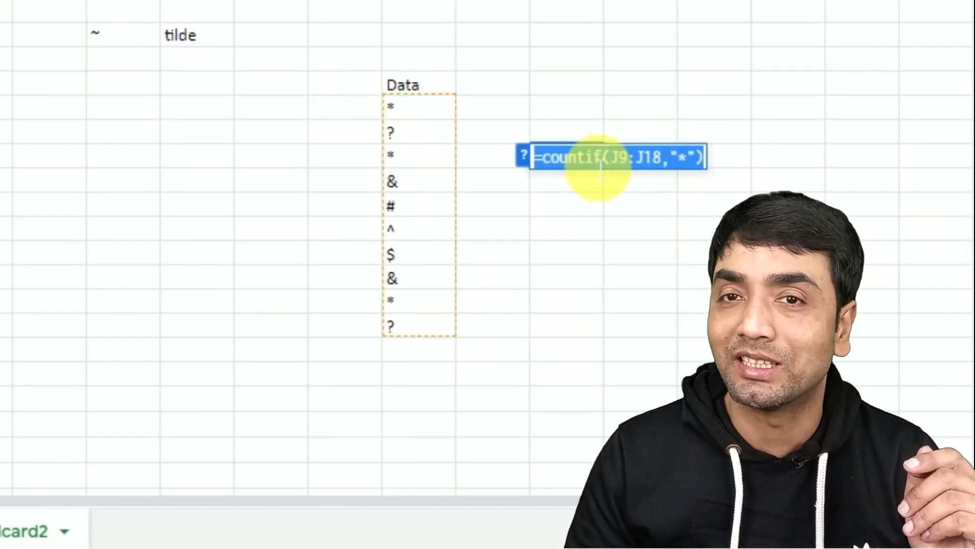
key("Escape")
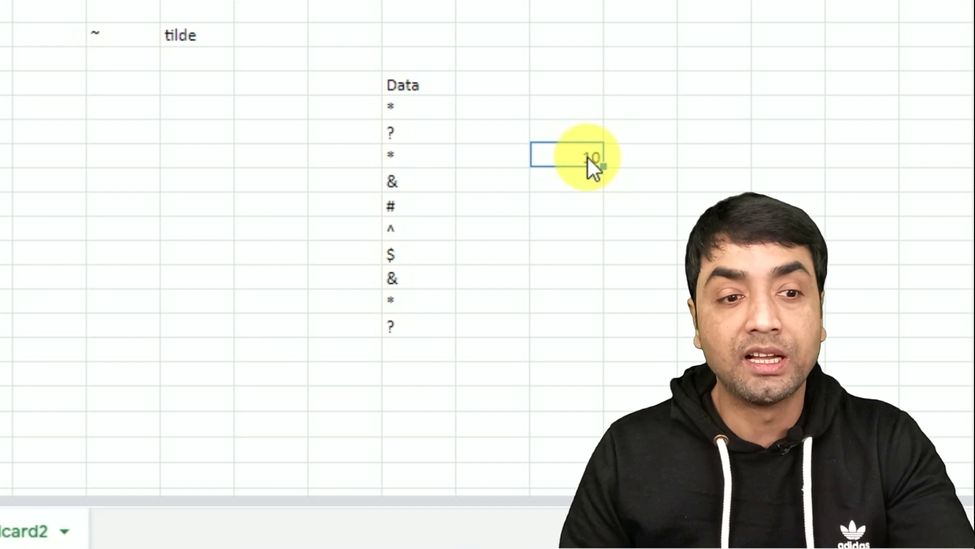